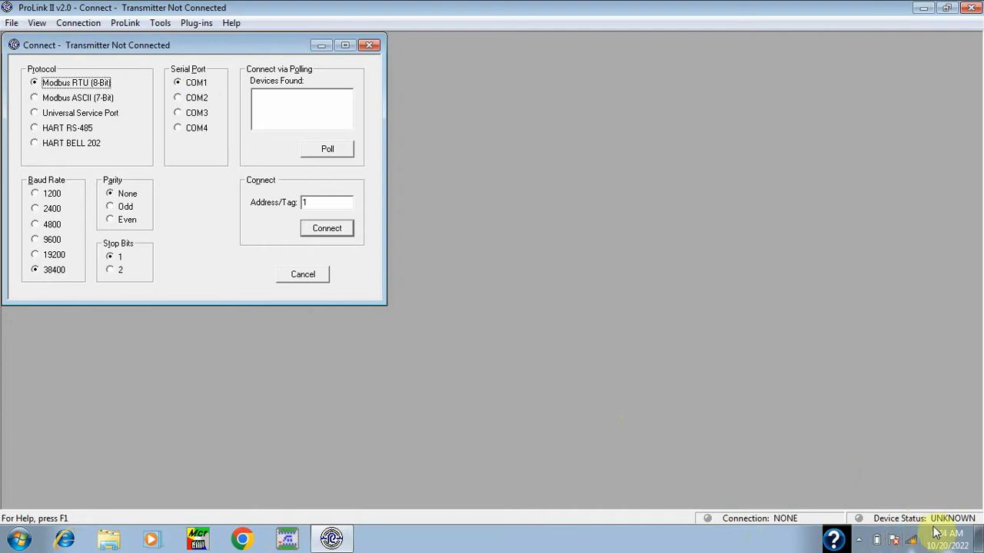
Step: Poll for devices over Modbus RTU (8-Bit) on COM1 at 38400 baud and stop polling once the core processor is listed
mouse_move(931, 539)
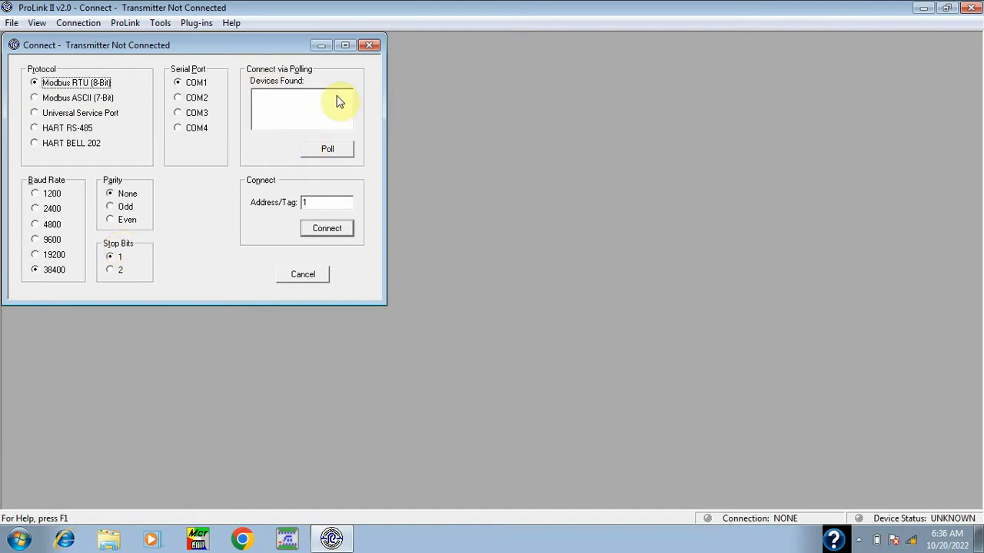
left_click(335, 156)
left_click(328, 154)
left_click(343, 156)
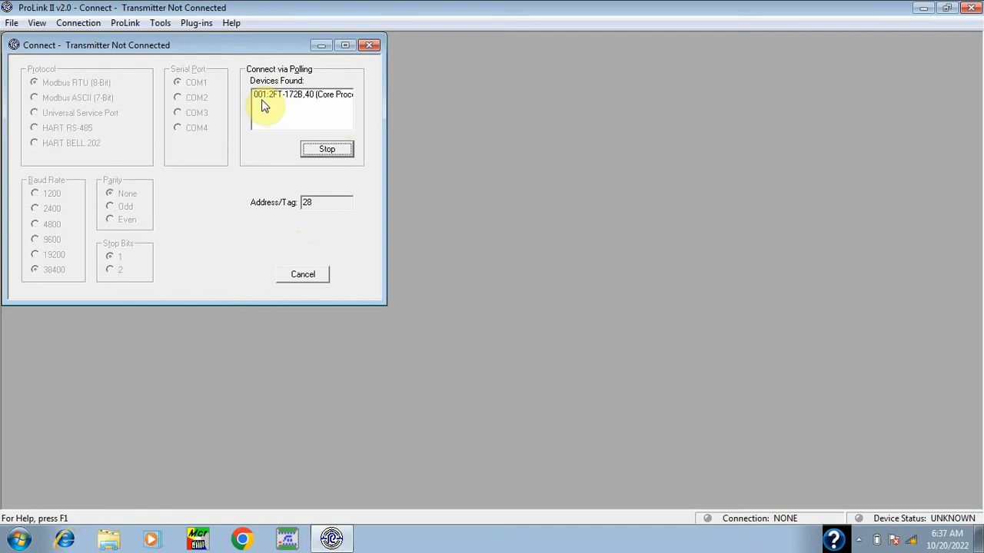
left_click(331, 150)
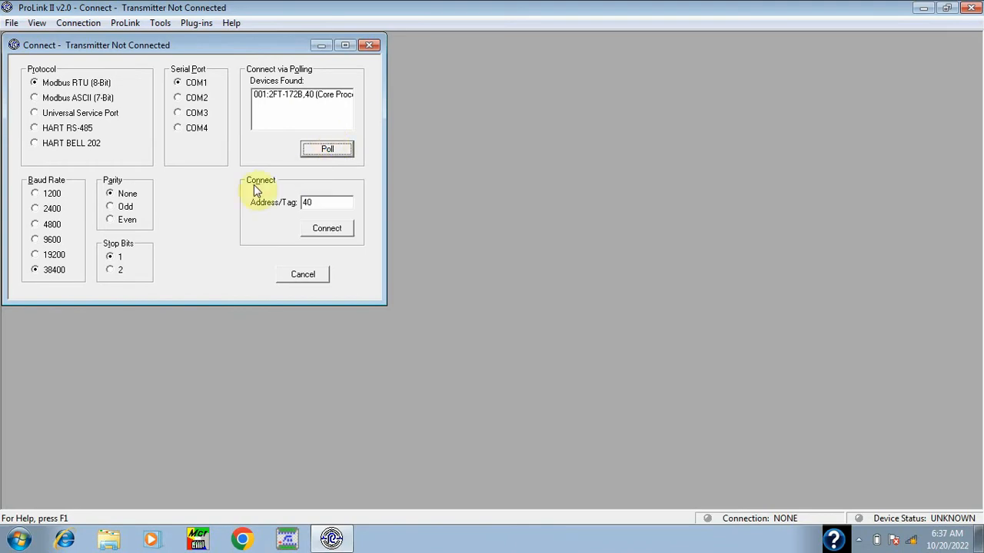
Step: Set the connection address to 1 and connect to the core processor found by polling
double_click(318, 201)
left_click(270, 115)
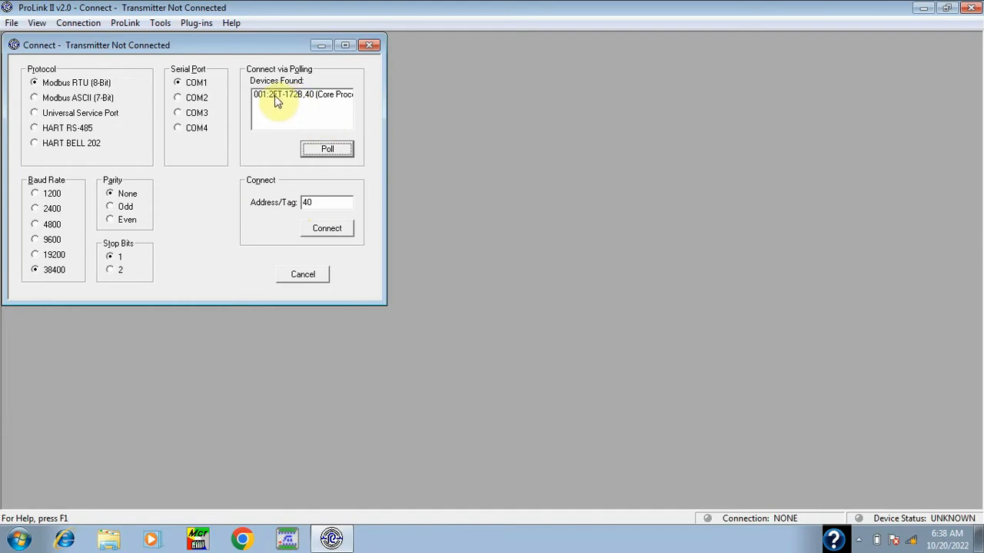
left_click(326, 204)
key("BackSpace")
key("BackSpace")
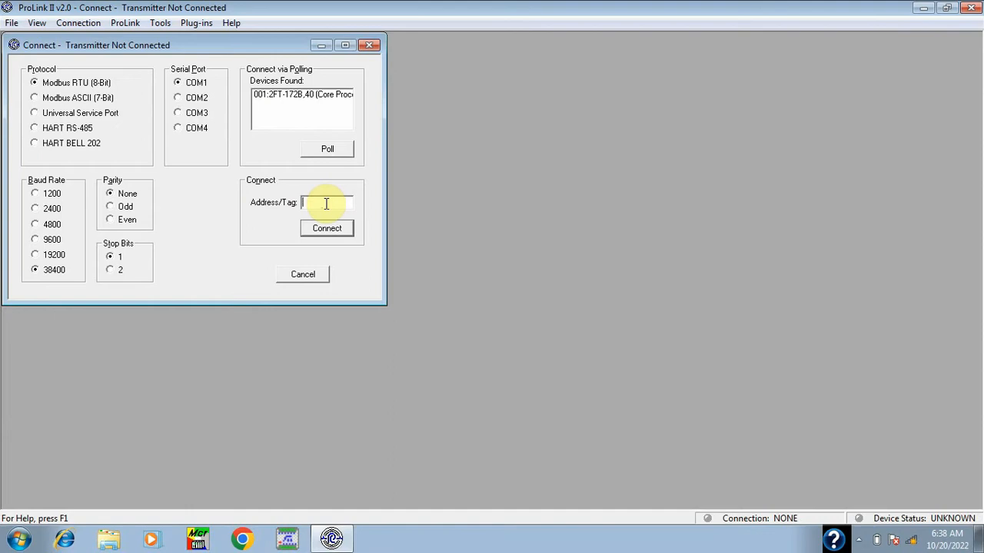
type("1")
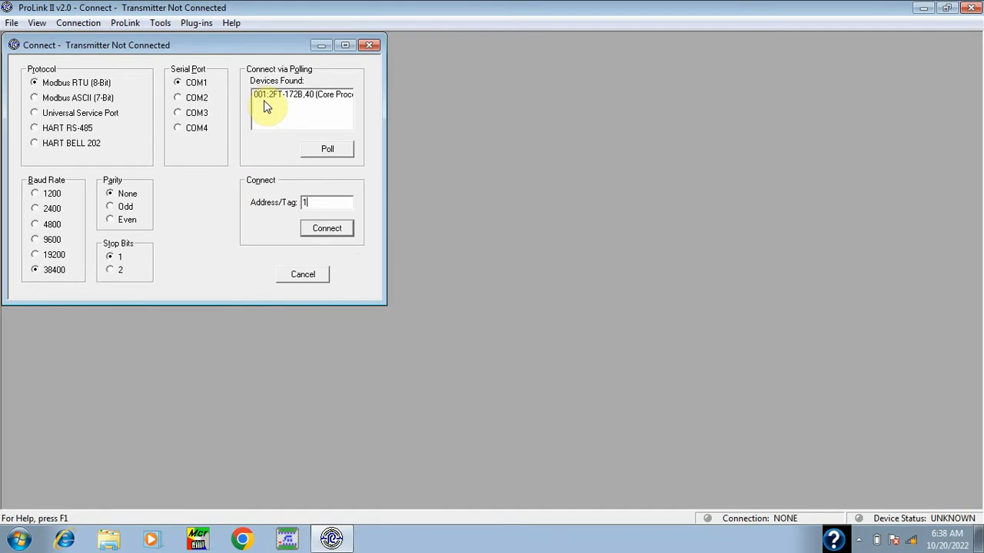
left_click(305, 95)
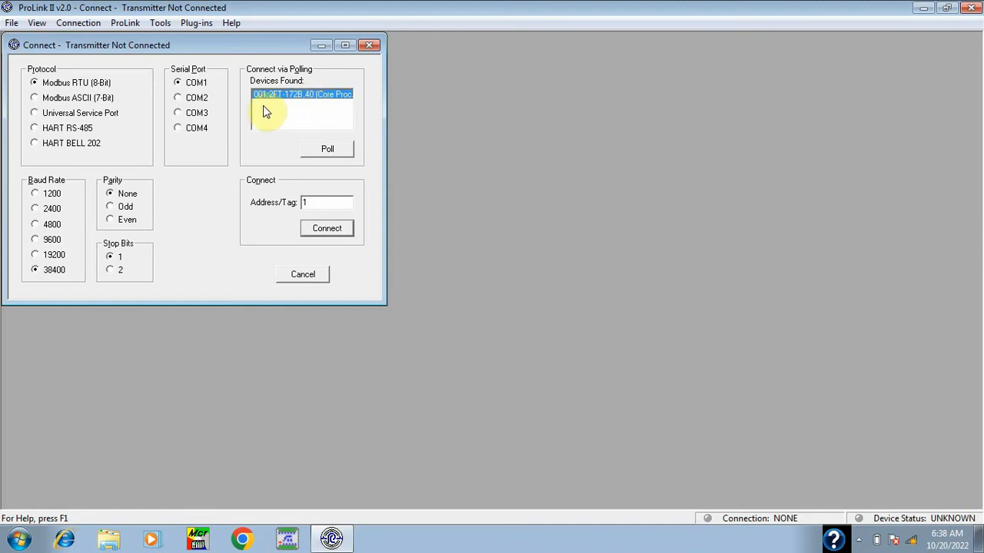
left_click(279, 124)
left_click(294, 108)
left_click(322, 232)
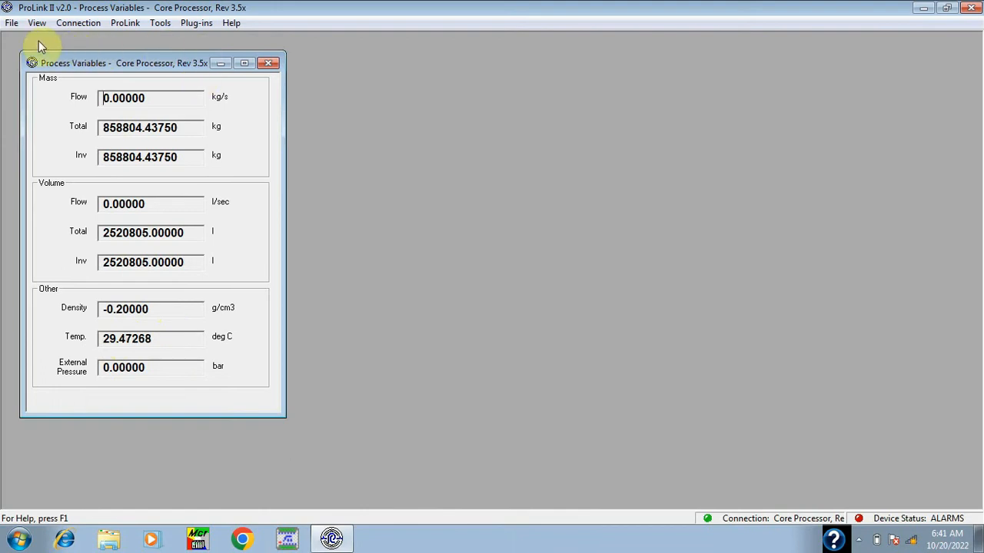
Step: Download the transmitter's configuration to the file ConfigFile.700 on the Backup (D:) drive
left_click(12, 23)
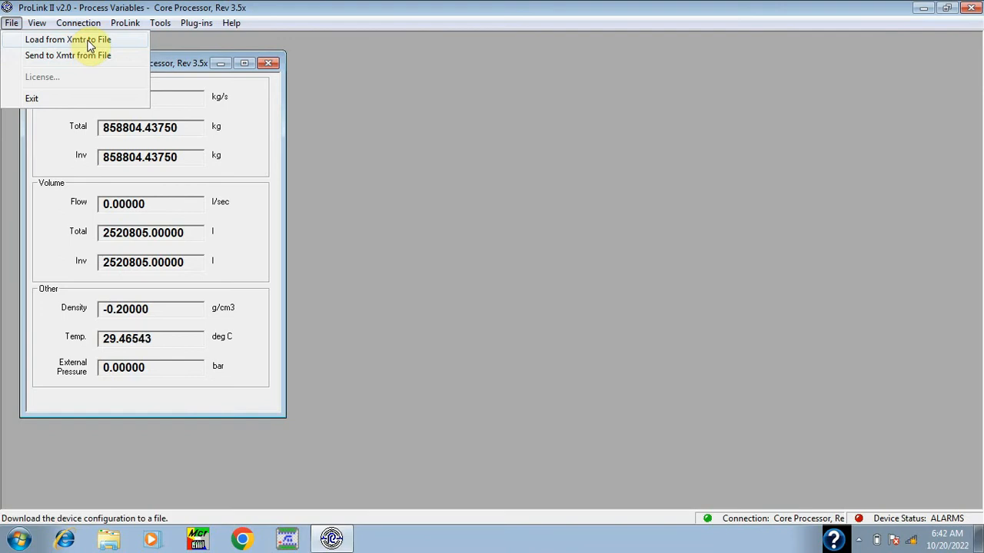
left_click(87, 42)
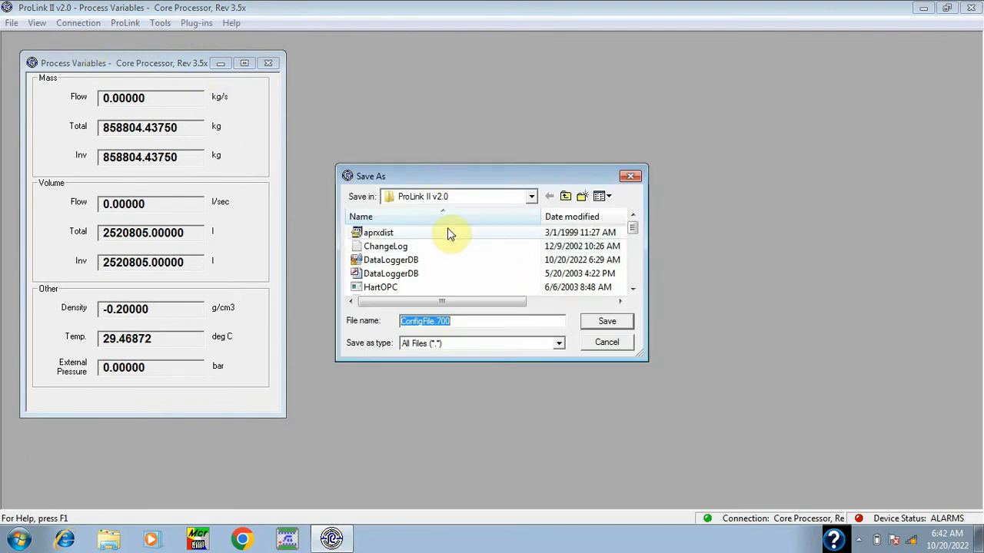
left_click(532, 199)
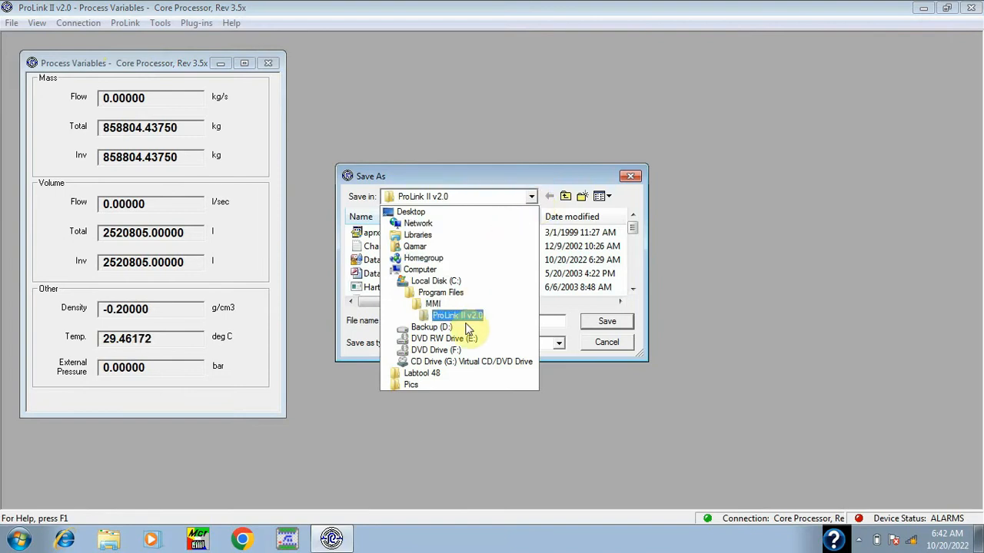
left_click(459, 327)
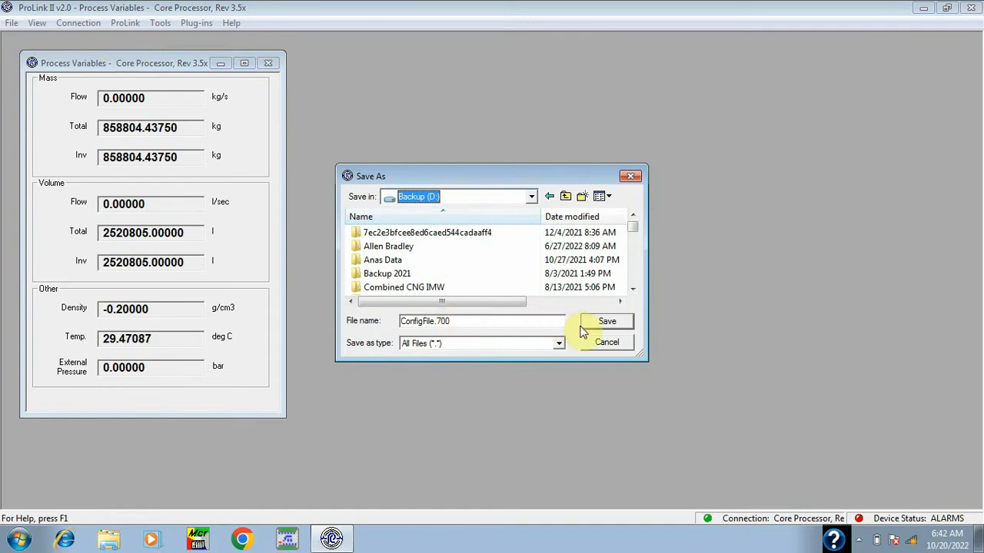
left_click(603, 323)
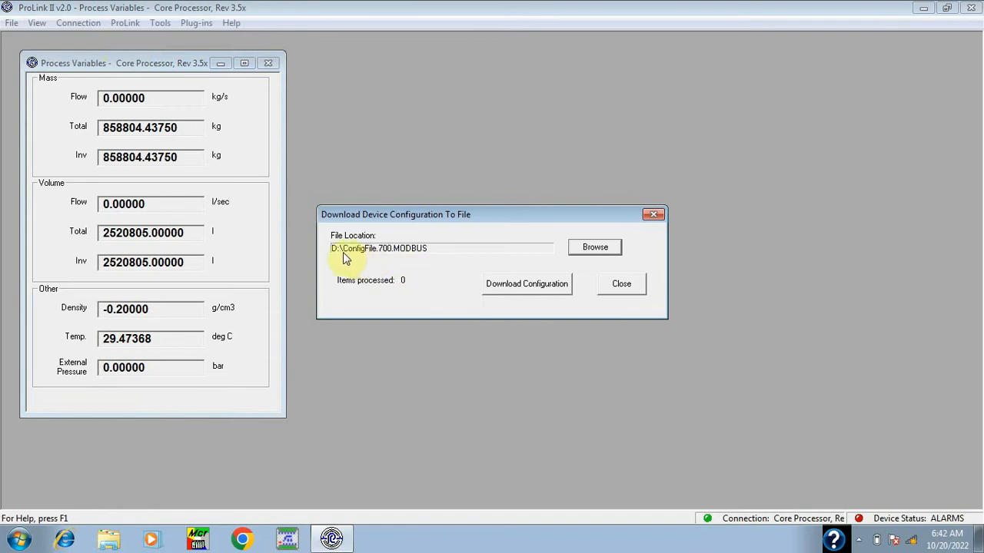
left_click(525, 286)
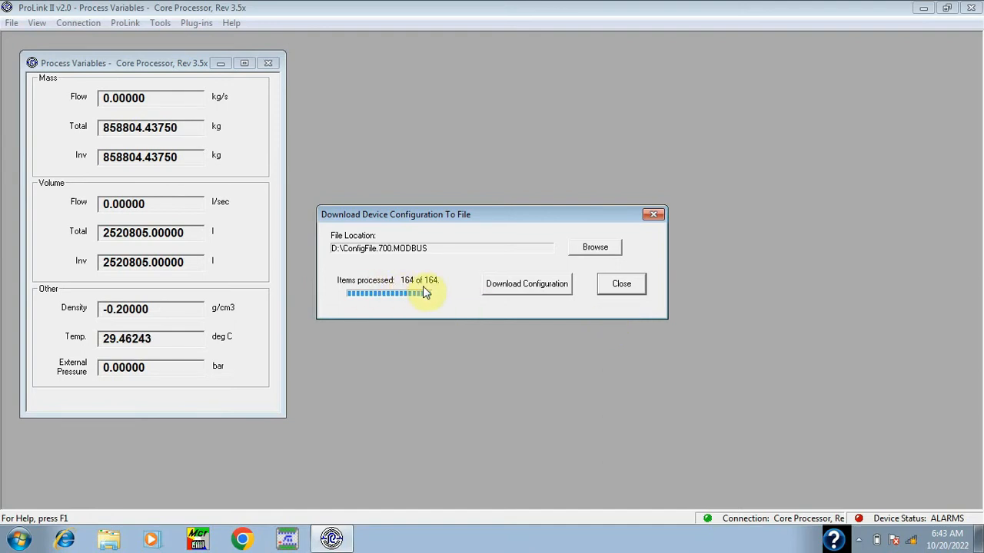
left_click(621, 284)
left_click(11, 22)
key("Right")
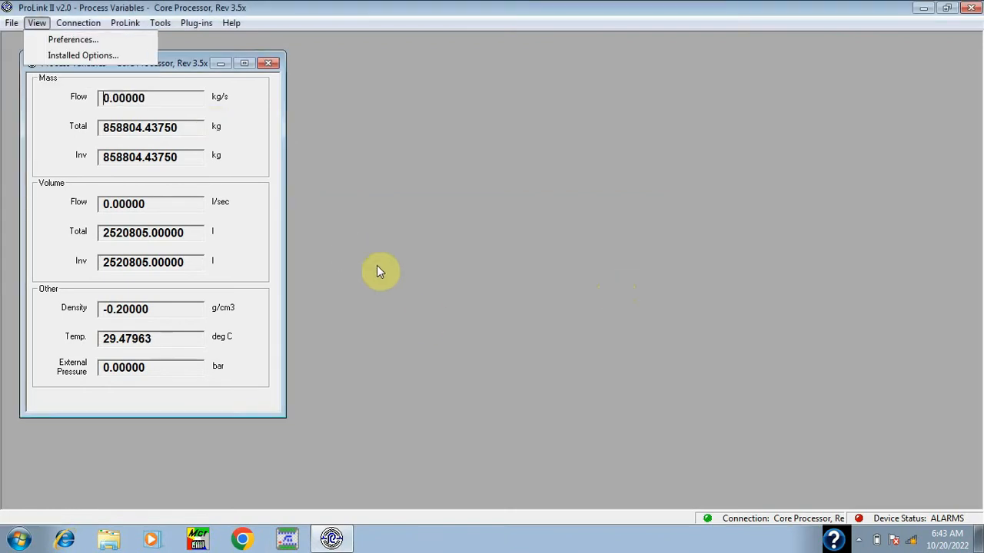
left_click(423, 314)
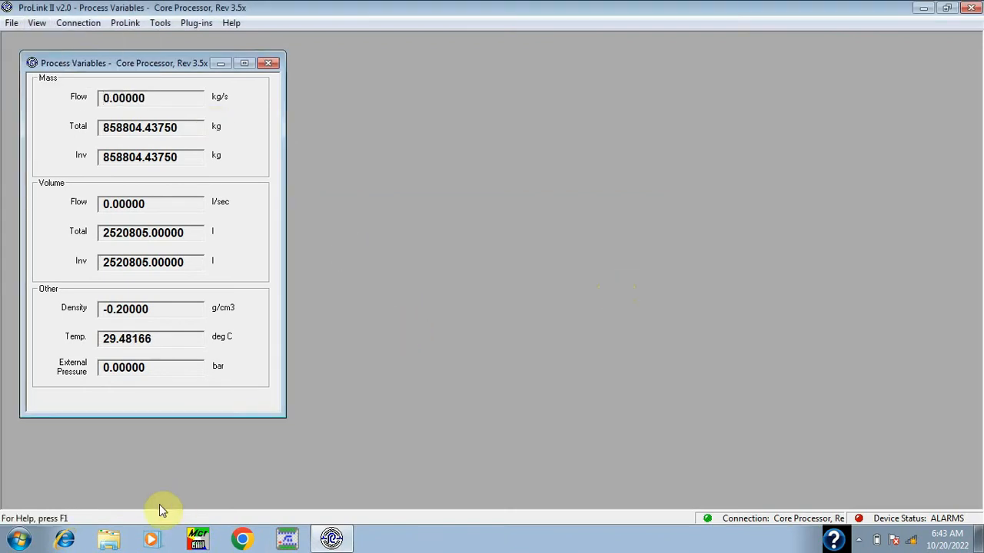
Step: Switch to Windows Explorer and check the Backup (D:) drive for the downloaded configuration file and its error log
left_click(113, 542)
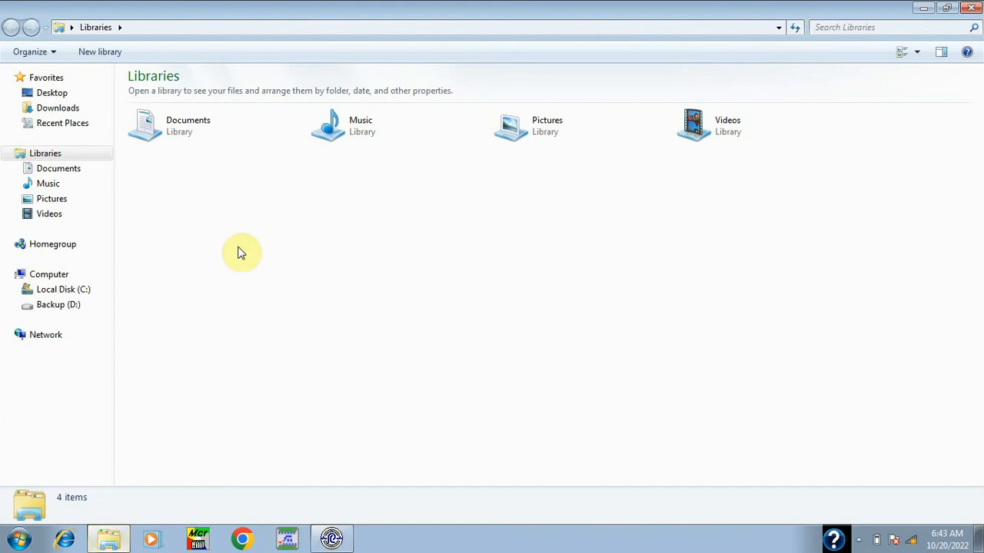
left_click(75, 308)
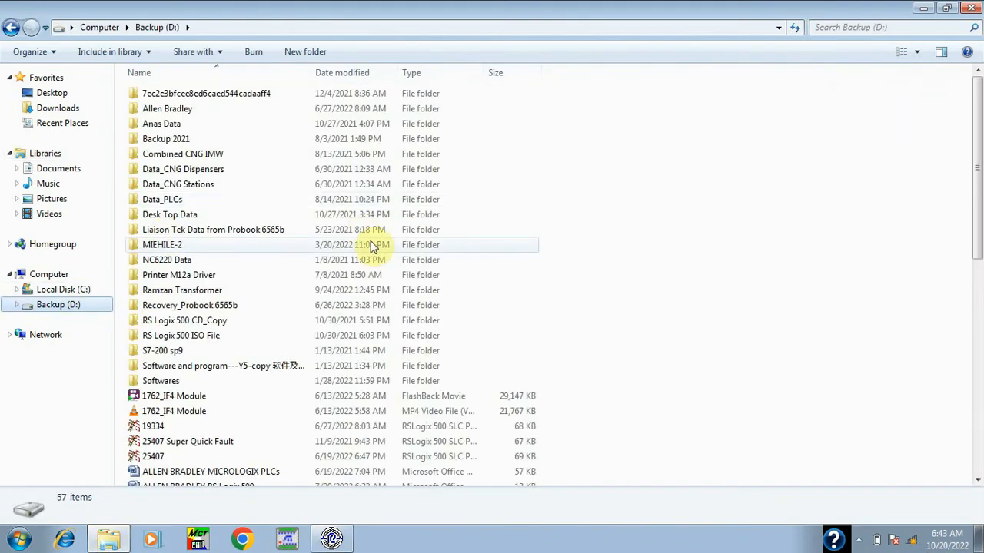
left_click_drag(974, 175, 977, 417)
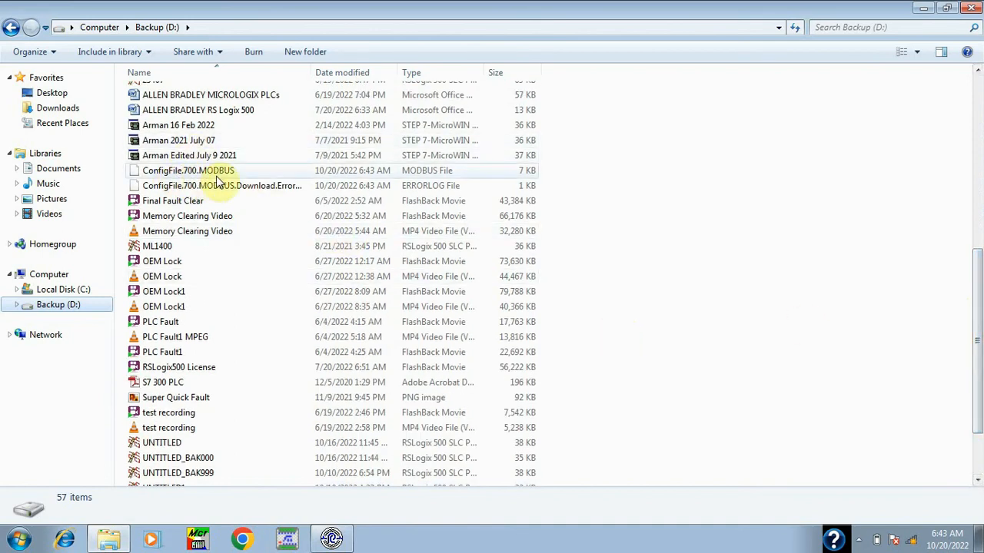
left_click(192, 186)
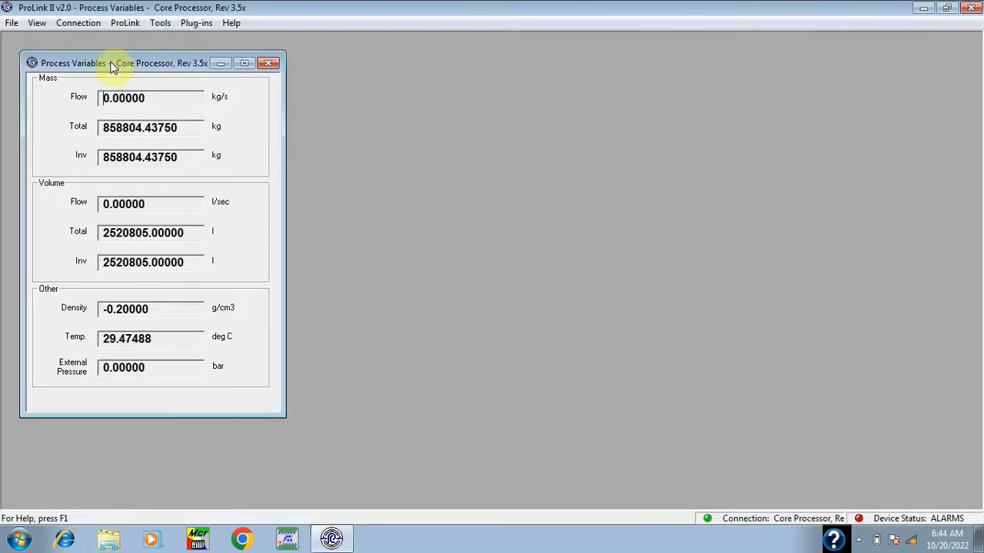
Step: Try the Enable Inventory Totals Reset option in the device preferences, clear it again and close the preferences
left_click(12, 24)
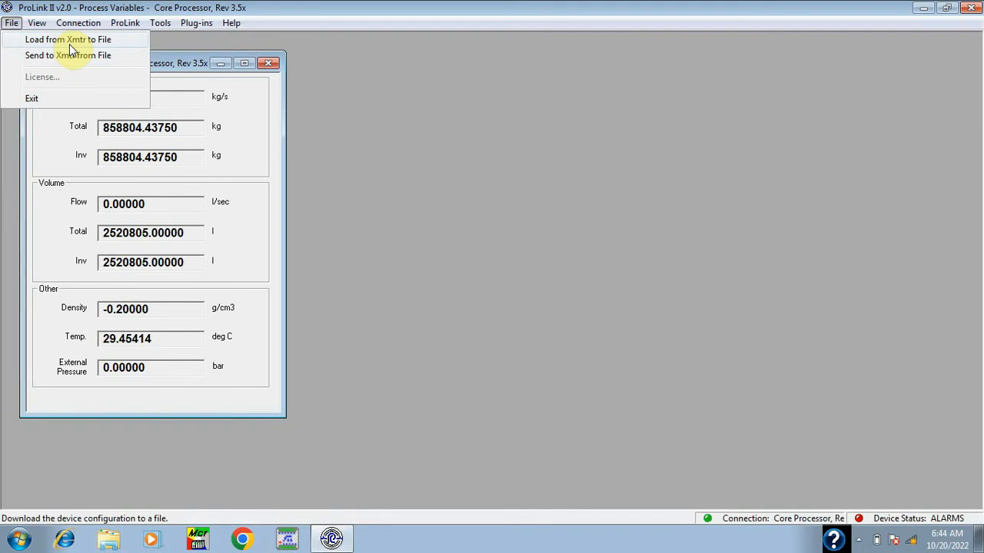
left_click(44, 26)
left_click(45, 29)
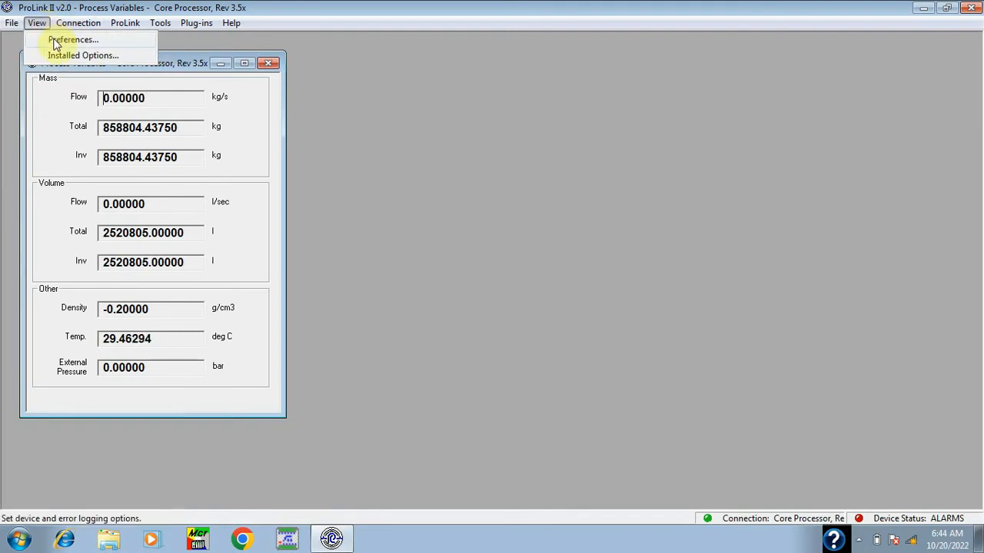
left_click(52, 39)
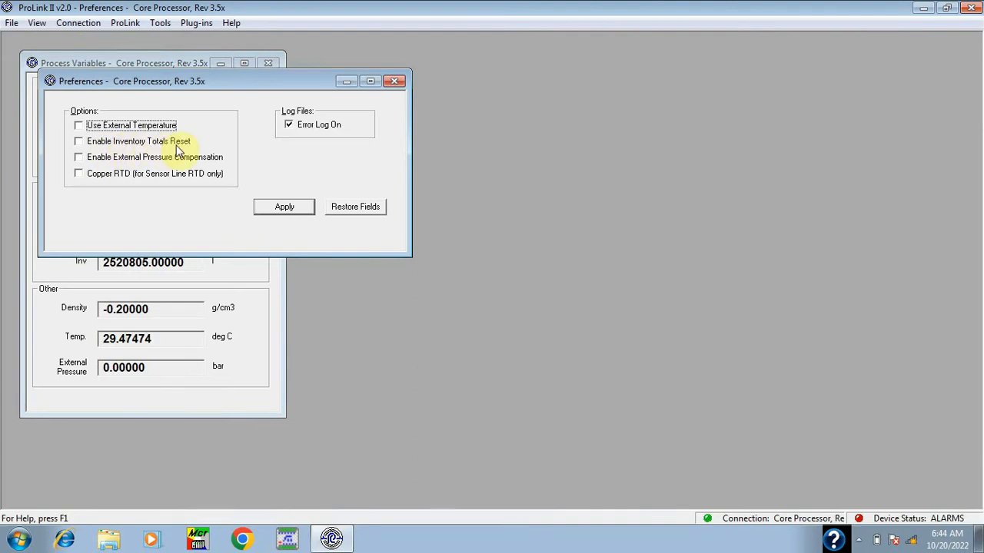
left_click(79, 143)
left_click(291, 213)
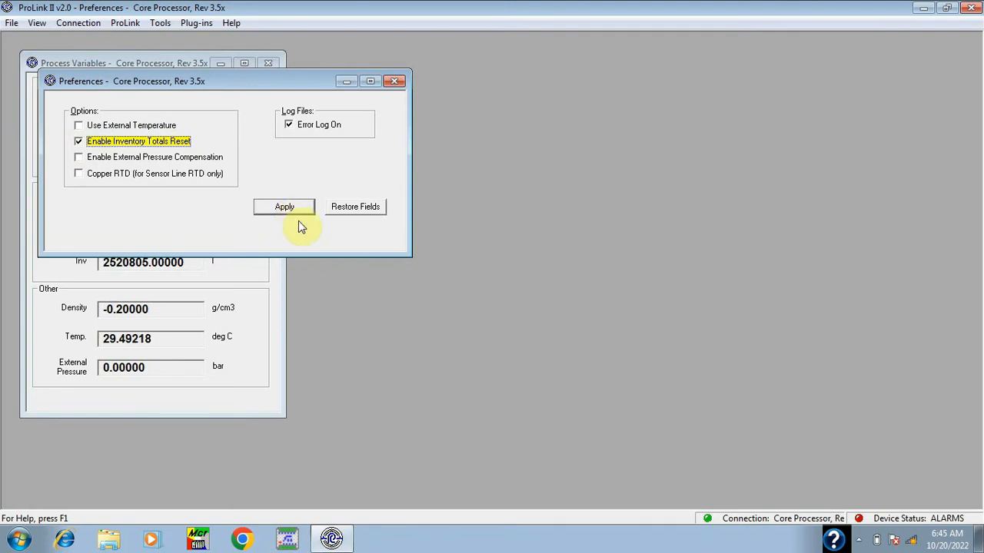
left_click(79, 143)
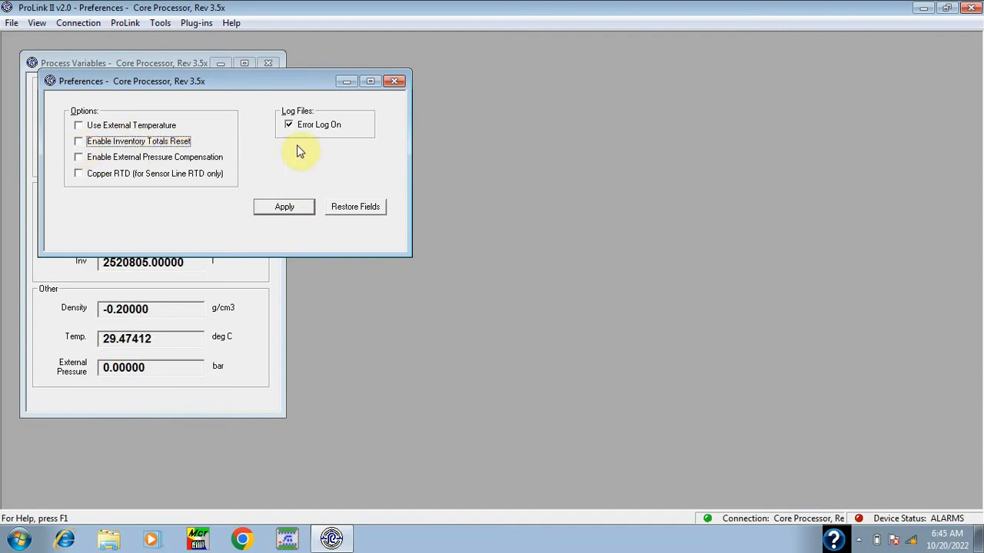
left_click(394, 82)
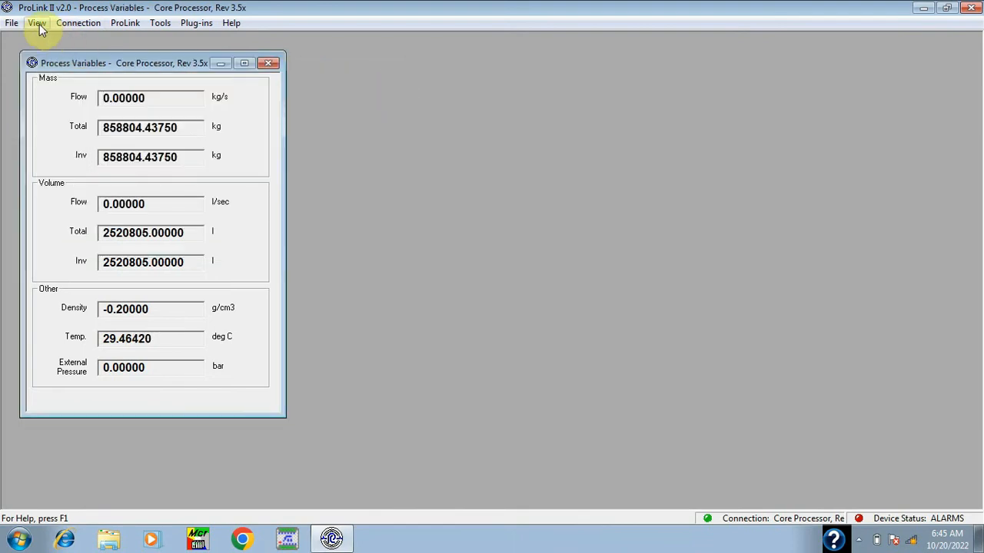
Step: Review the core processor's installed options and software revision, and close the dialog
left_click(38, 24)
left_click(58, 56)
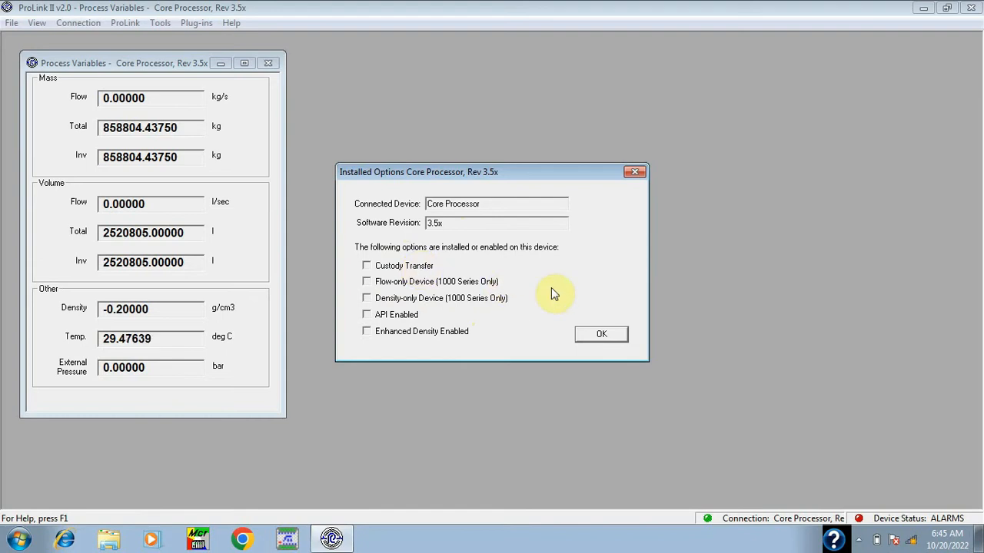
left_click(605, 334)
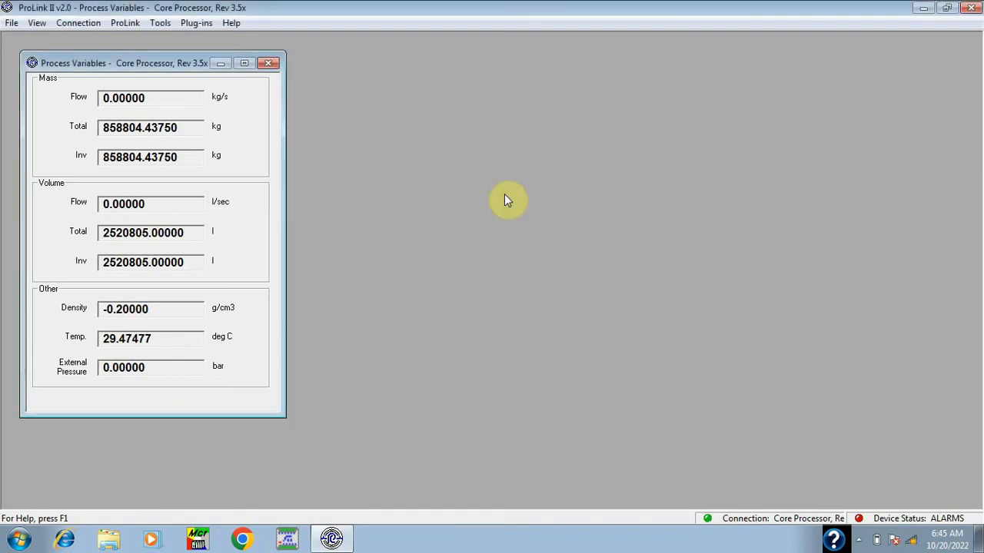
left_click(37, 23)
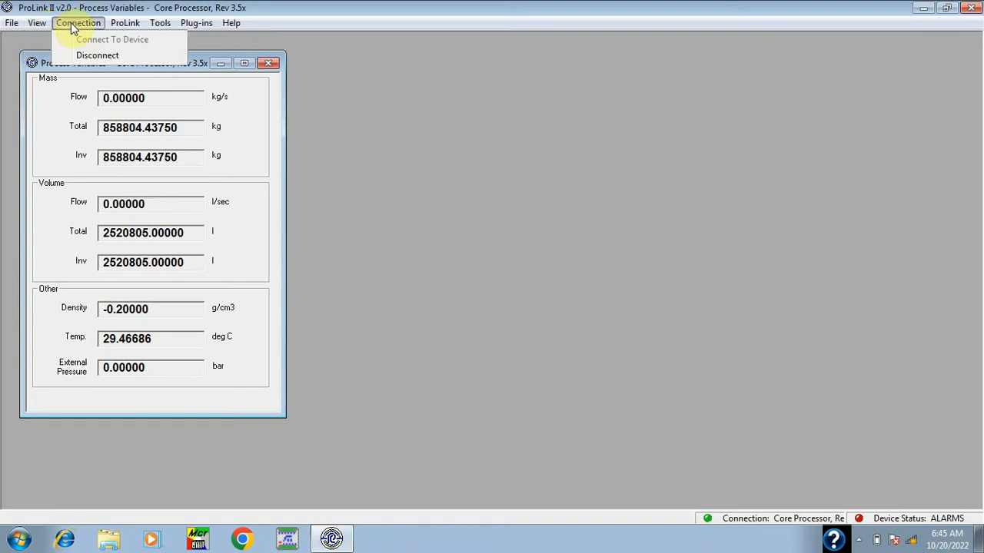
left_click(71, 23)
left_click(70, 23)
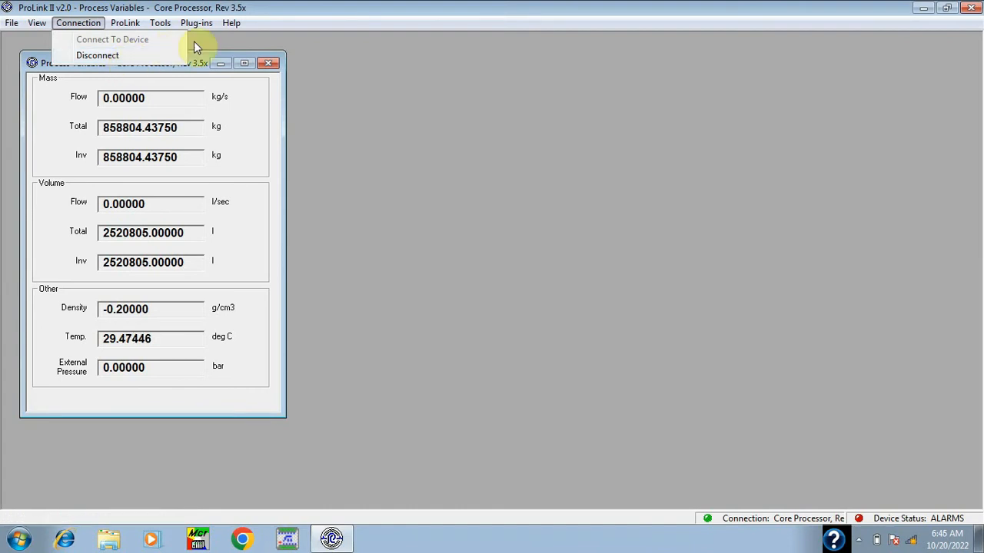
Step: Open the core processor's configuration window and place it beside the Process Variables window
left_click(126, 23)
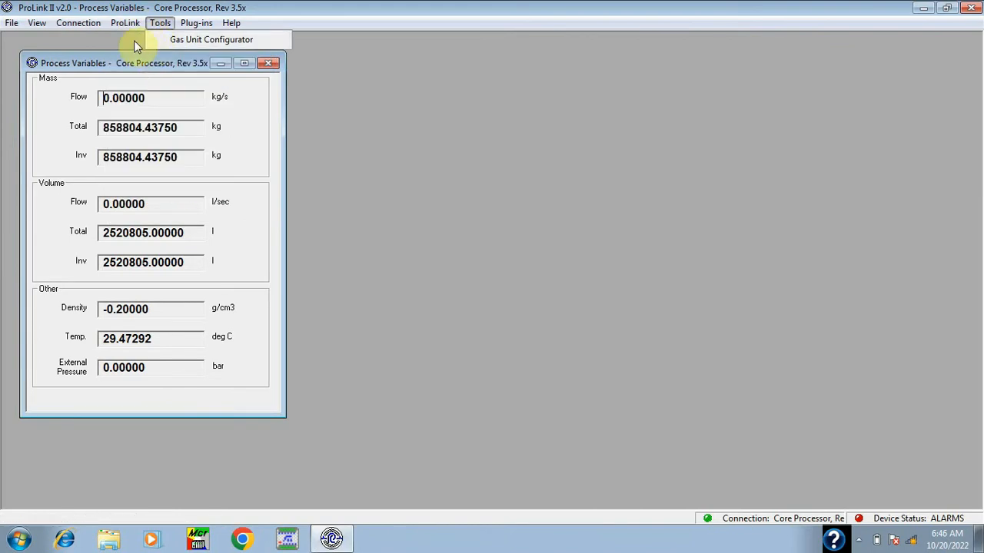
mouse_move(124, 116)
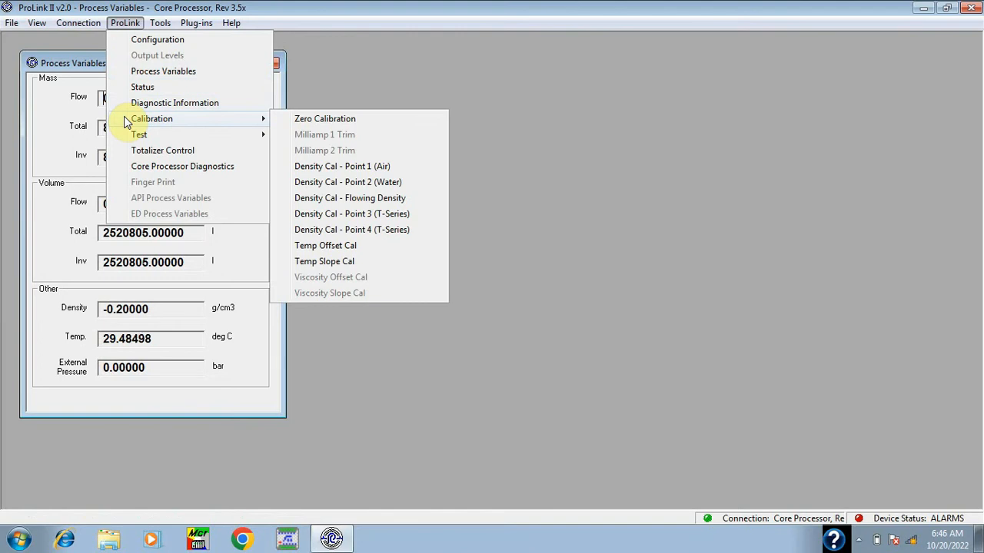
left_click(168, 44)
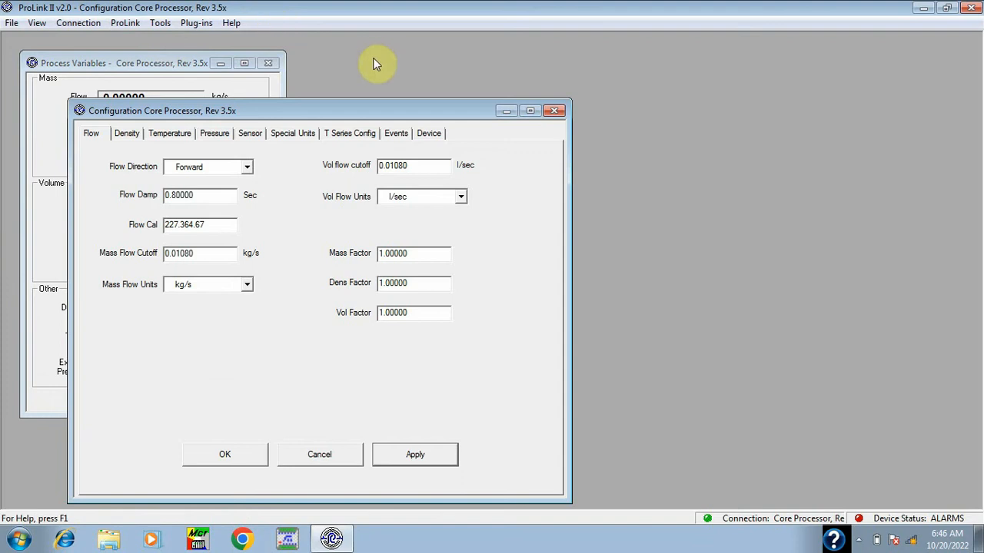
left_click_drag(387, 112, 640, 62)
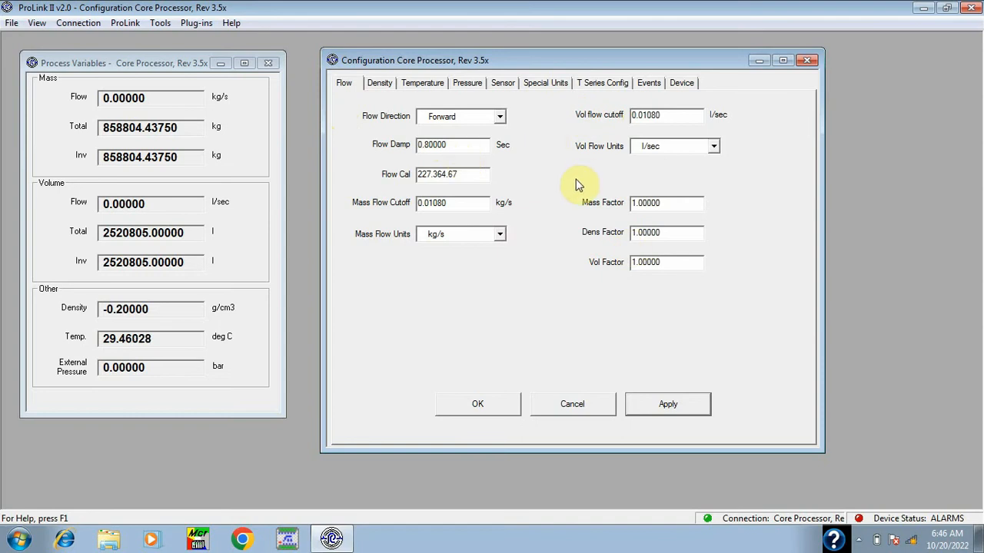
Step: Review the density, temperature, pressure, sensor, special units, T Series, events and device configuration settings
left_click(378, 83)
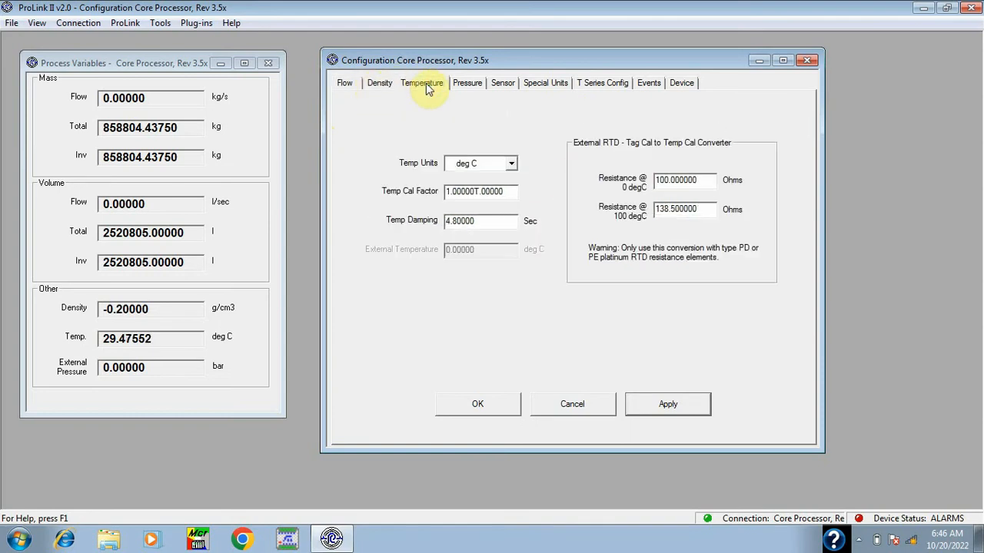
left_click(461, 84)
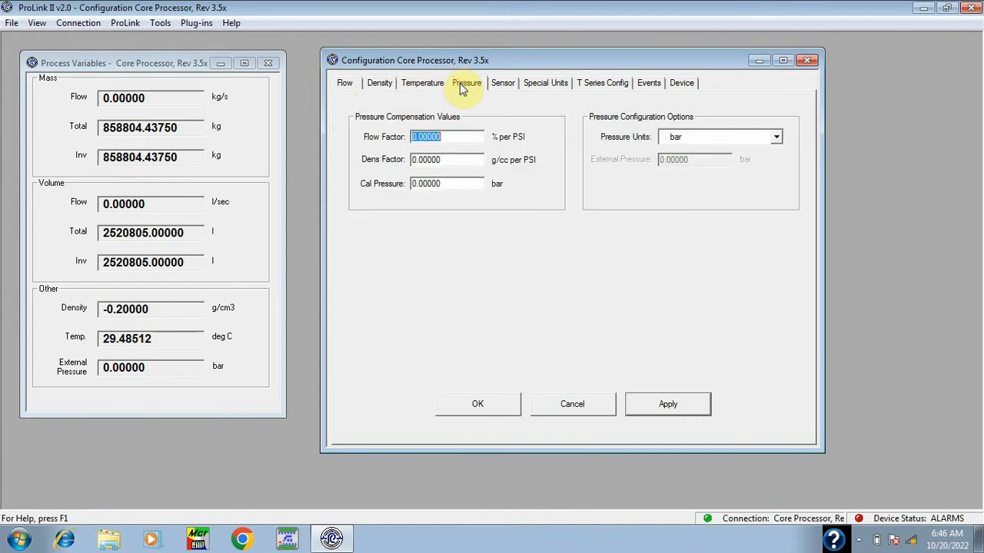
left_click(502, 88)
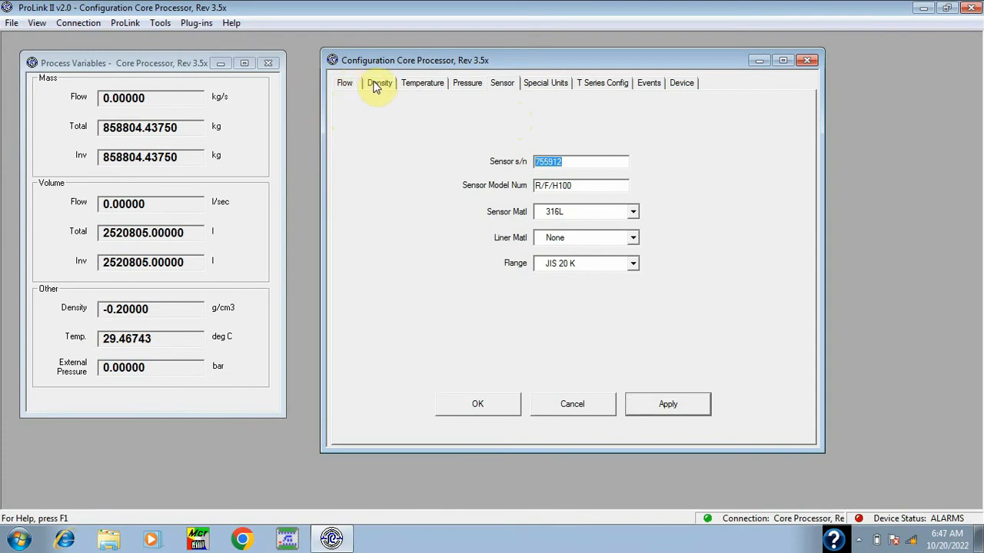
left_click(545, 84)
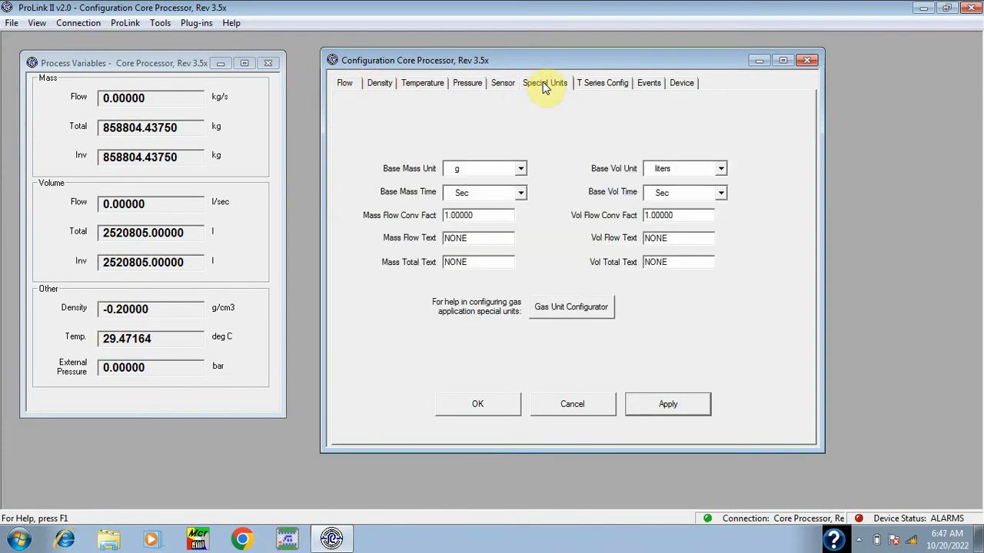
left_click(592, 84)
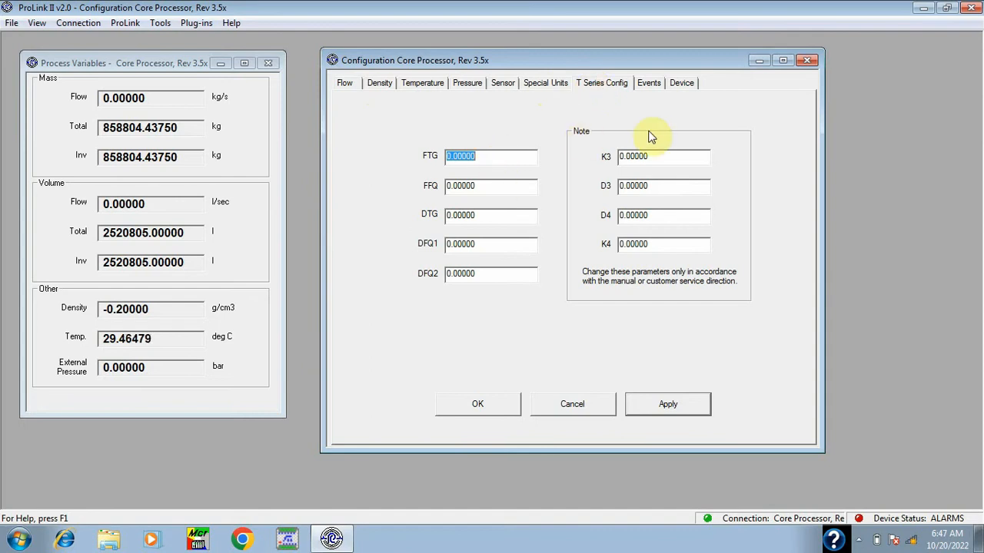
left_click(650, 86)
left_click(677, 85)
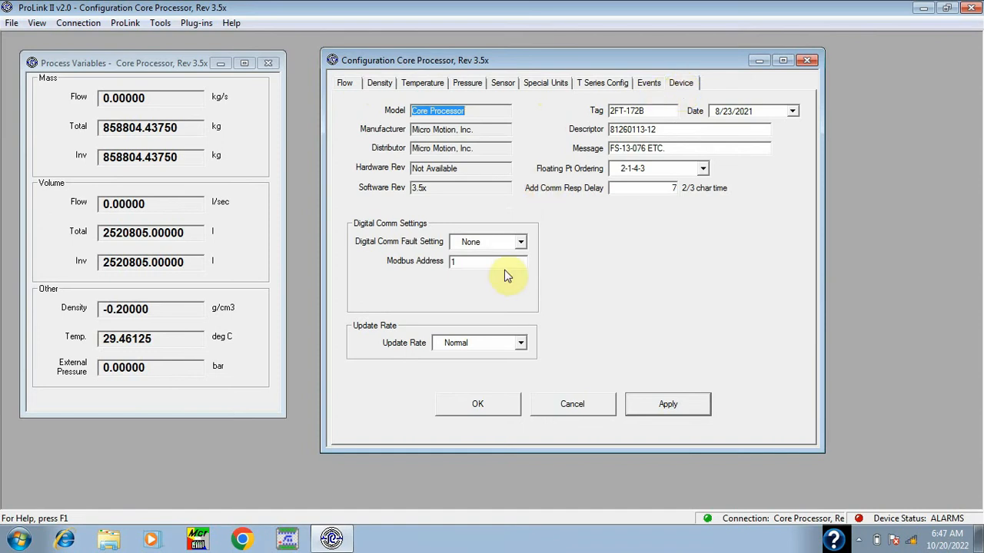
Step: Return to the flow configuration, review the available flow directions and keep Forward
left_click(344, 84)
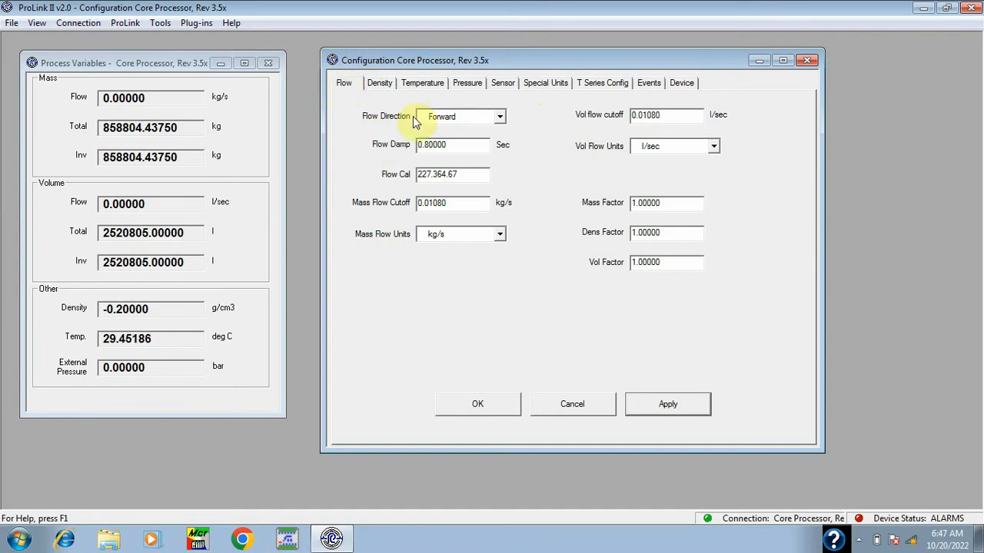
left_click(500, 118)
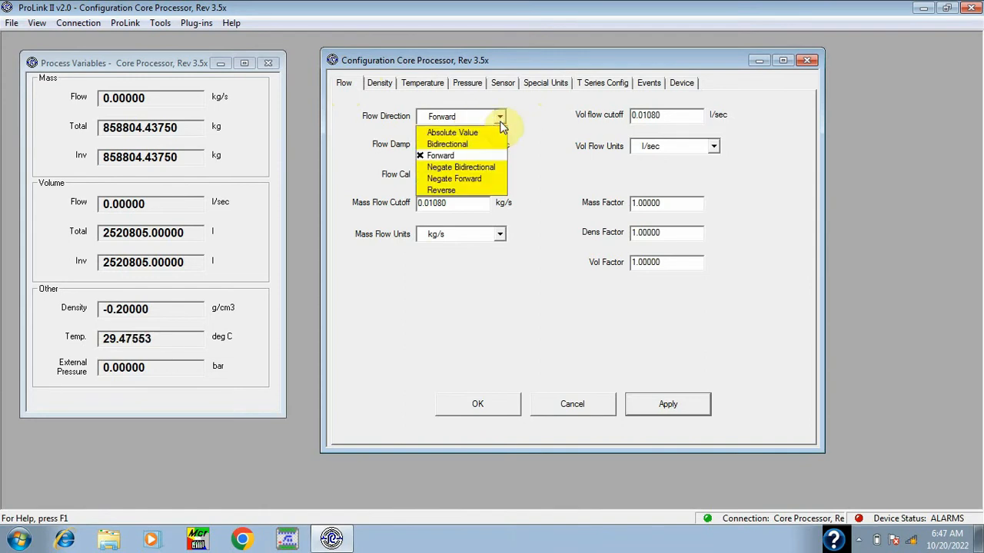
left_click(457, 155)
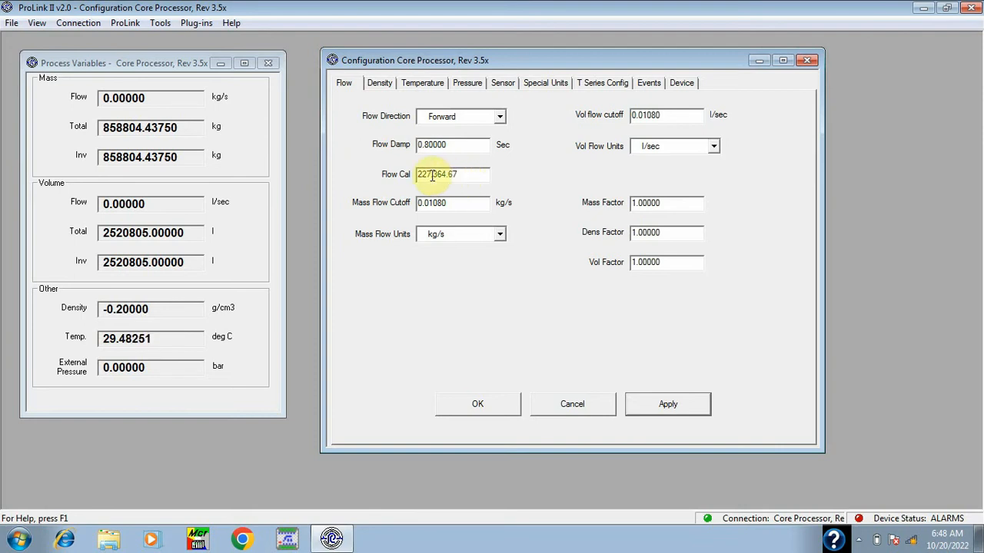
Step: Set the flow calibration factor (Flow Cal) to 112.674.50
left_click(431, 174)
key("BackSpace")
key("BackSpace")
key("BackSpace")
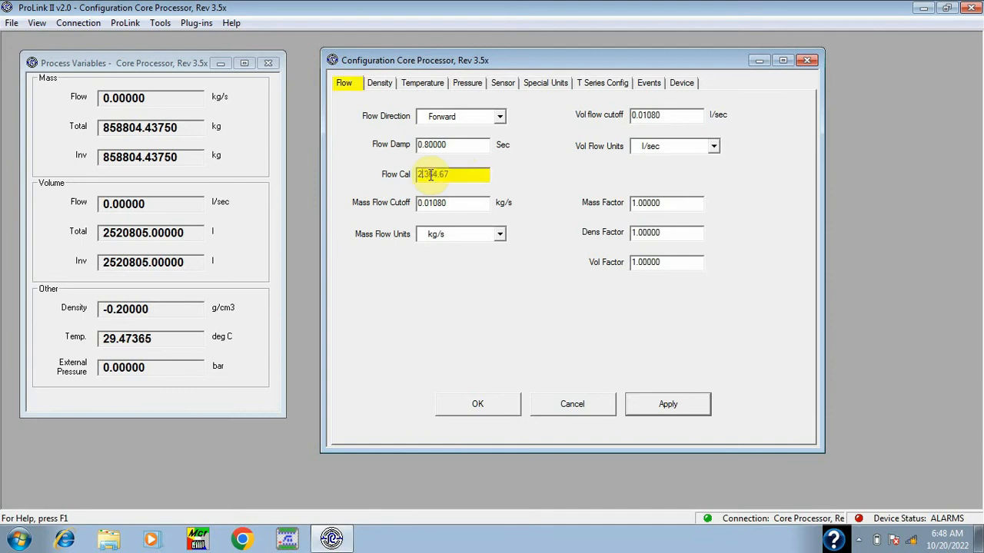
type("112")
left_click(444, 176)
key("BackSpace")
key("BackSpace")
type(".67")
left_click(460, 173)
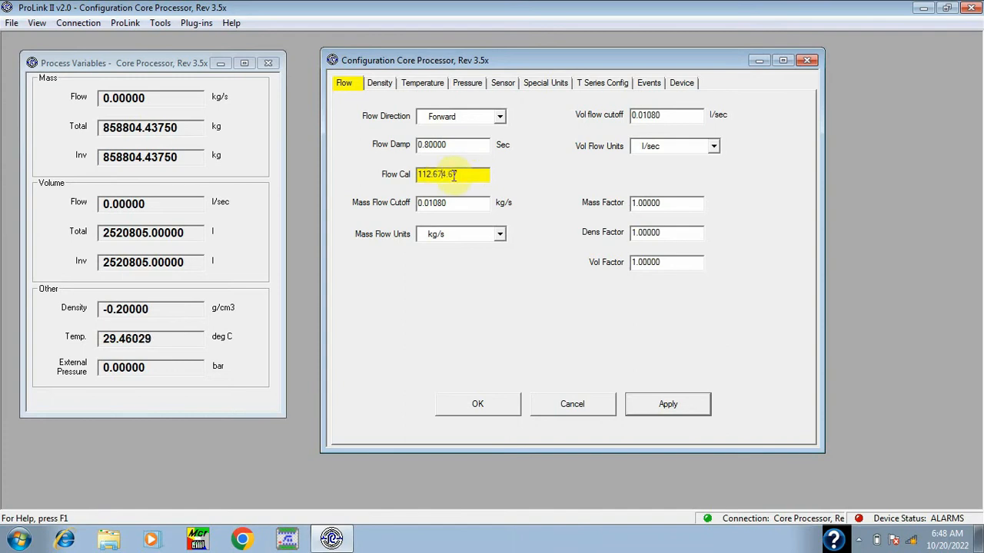
key("BackSpace")
key("BackSpace")
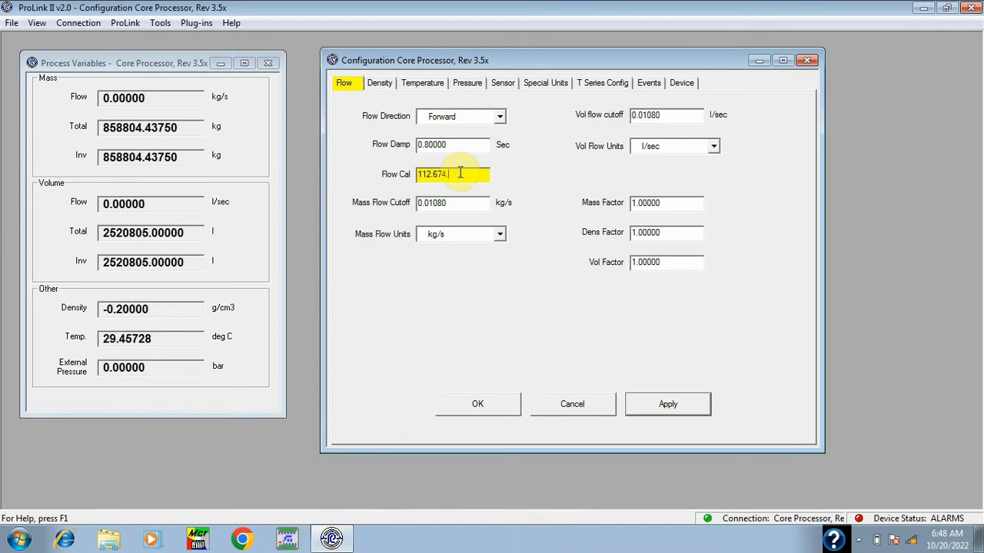
type("50")
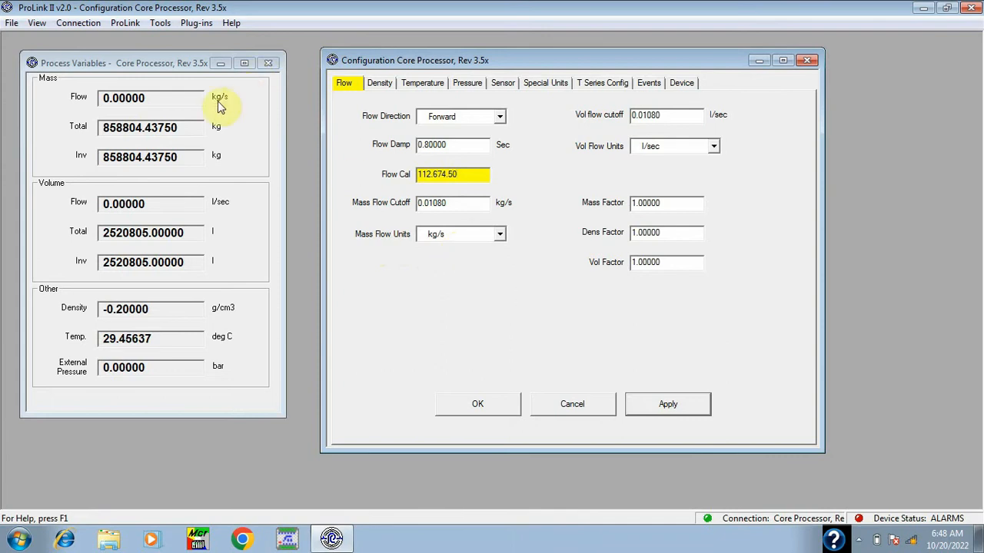
Step: Review the units available for mass flow and close the list without choosing another
left_click(499, 235)
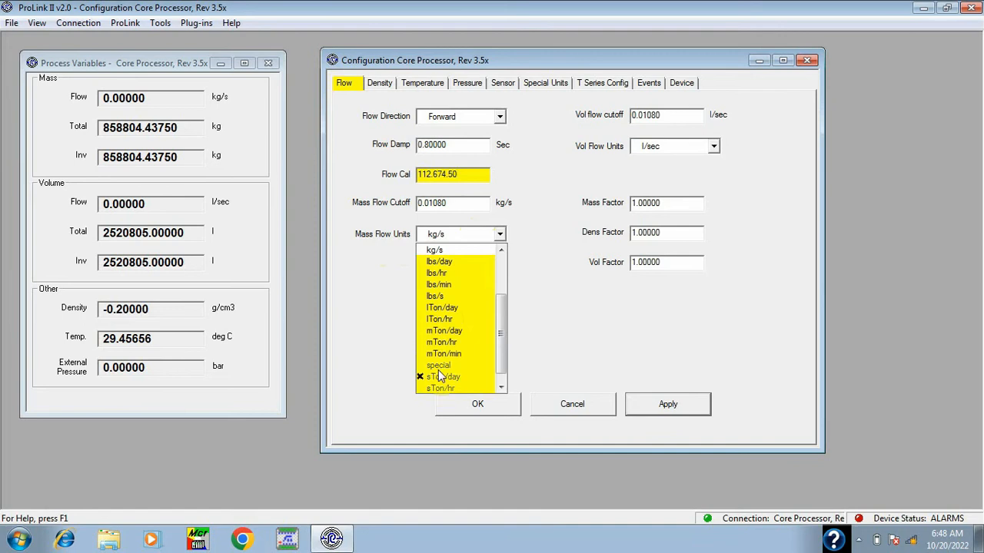
left_click_drag(504, 314, 503, 281)
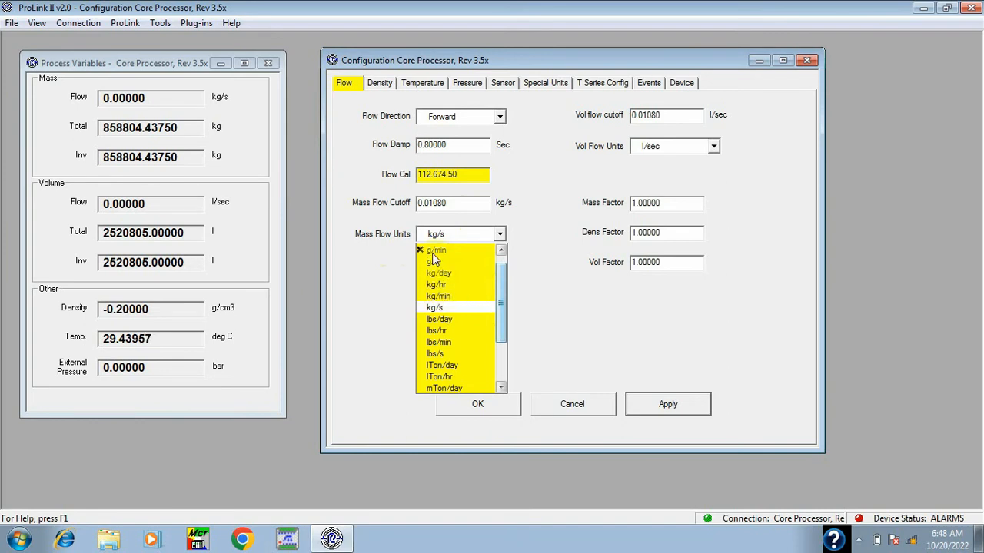
left_click_drag(500, 285, 501, 270)
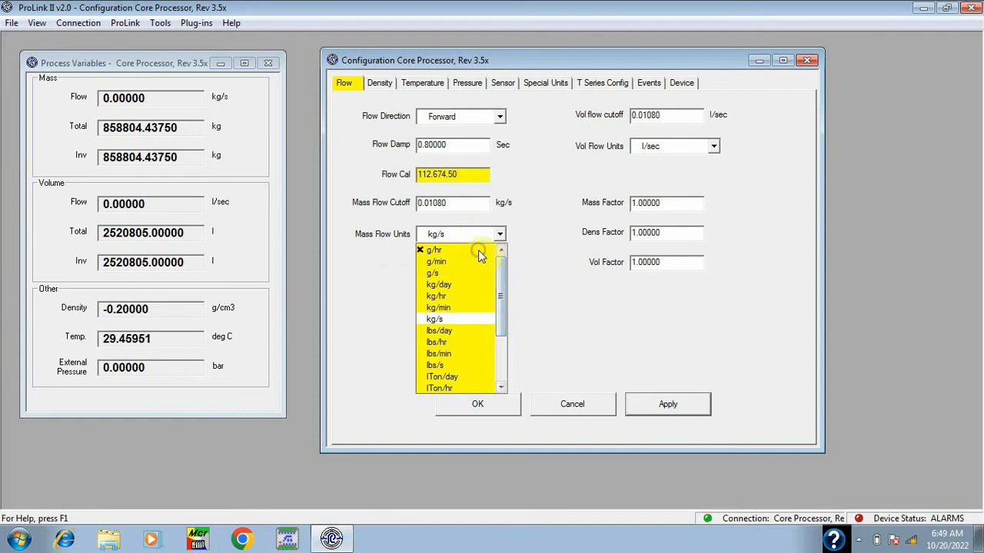
left_click(542, 278)
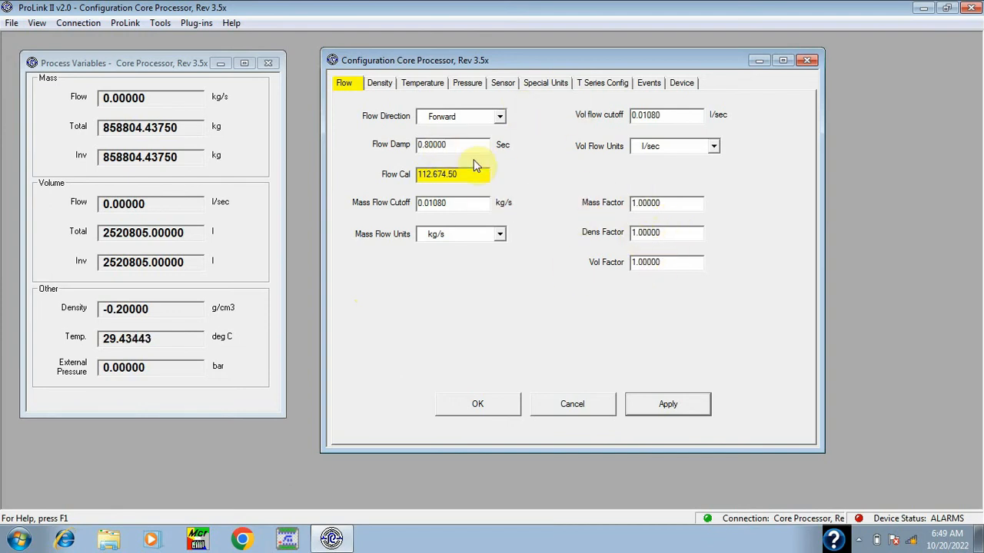
Step: Set the density temperature coefficient (DT) to 4.25
left_click(382, 85)
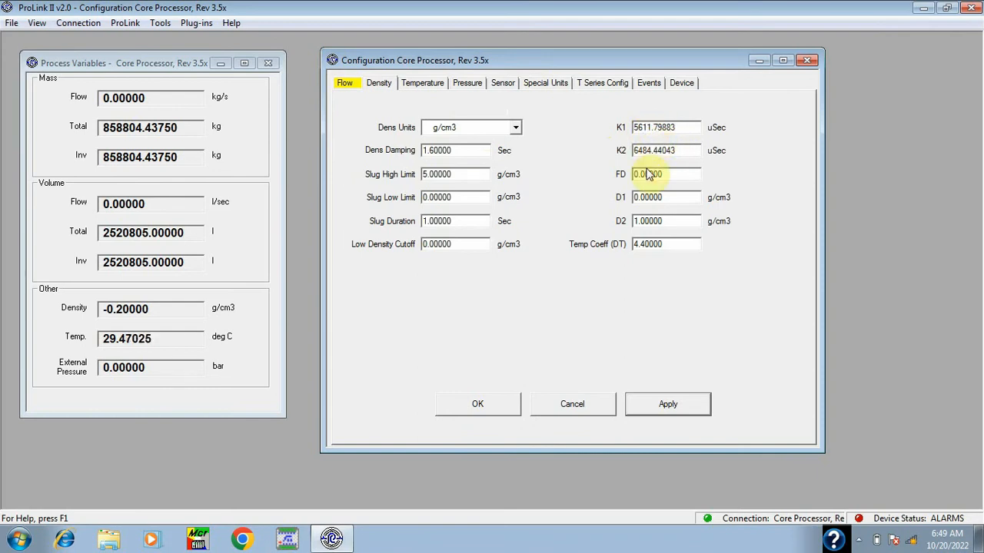
left_click(645, 246)
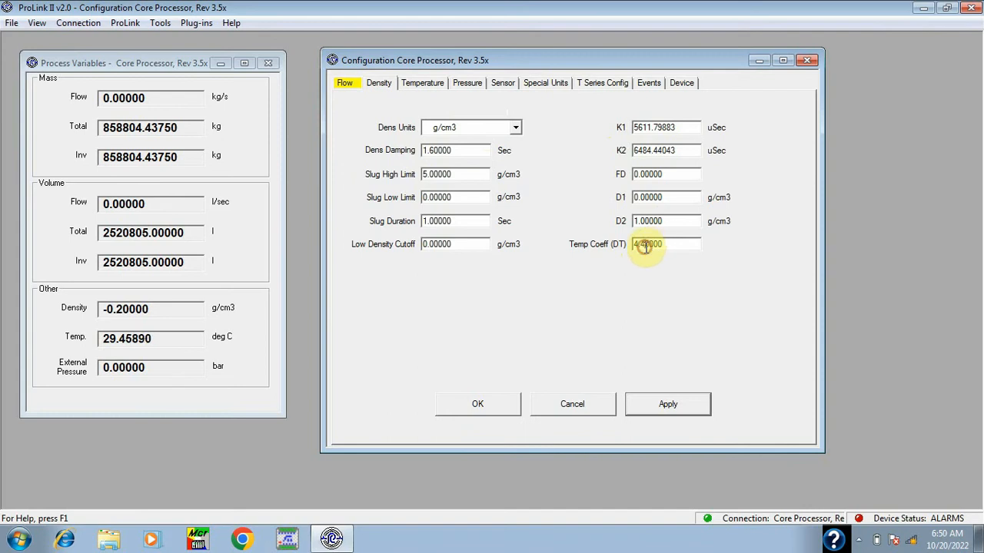
key("BackSpace")
type("2")
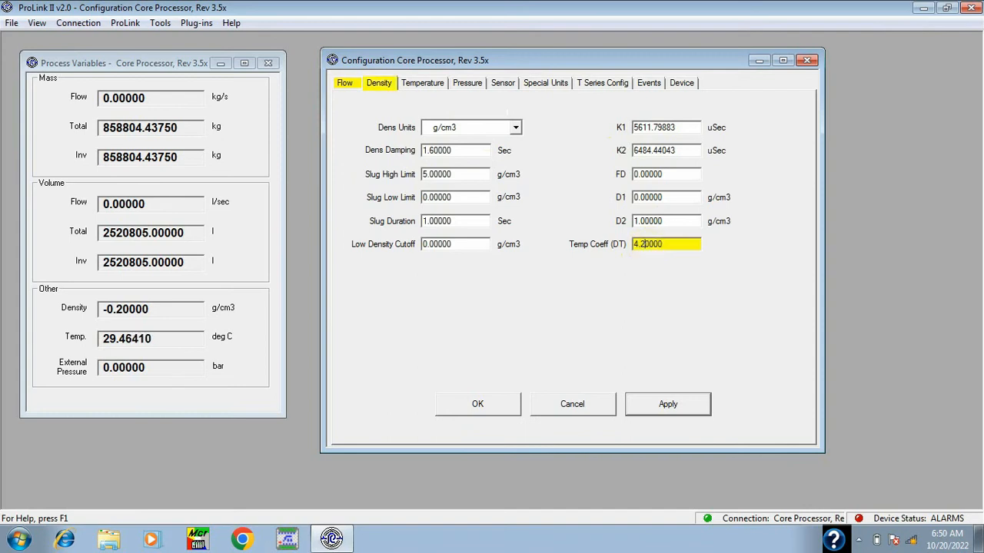
type("5")
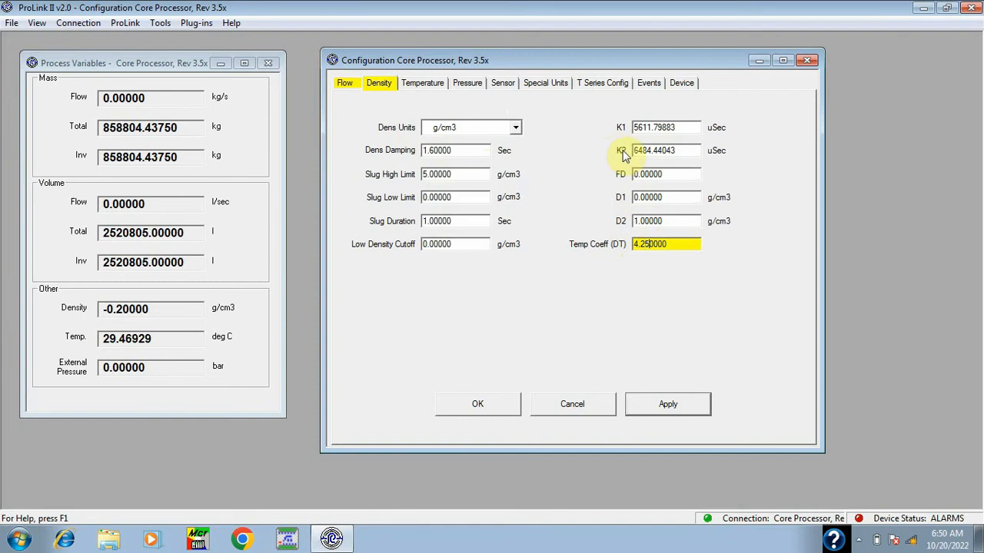
Step: Set the K1 density calibration constant to 5083.849 uSec
left_click(681, 126)
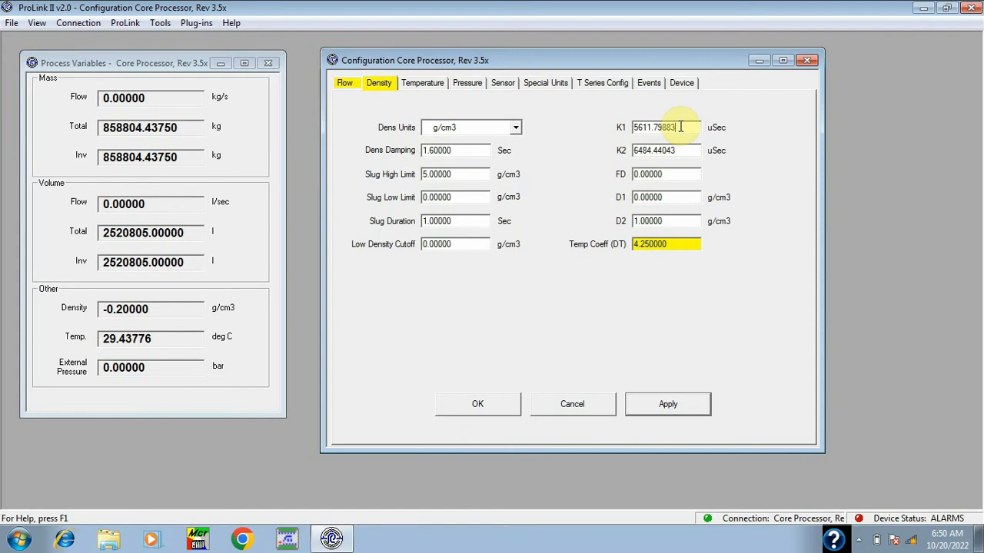
key("BackSpace")
key("BackSpace")
key("BackSpace")
key("BackSpace")
key("BackSpace")
key("BackSpace")
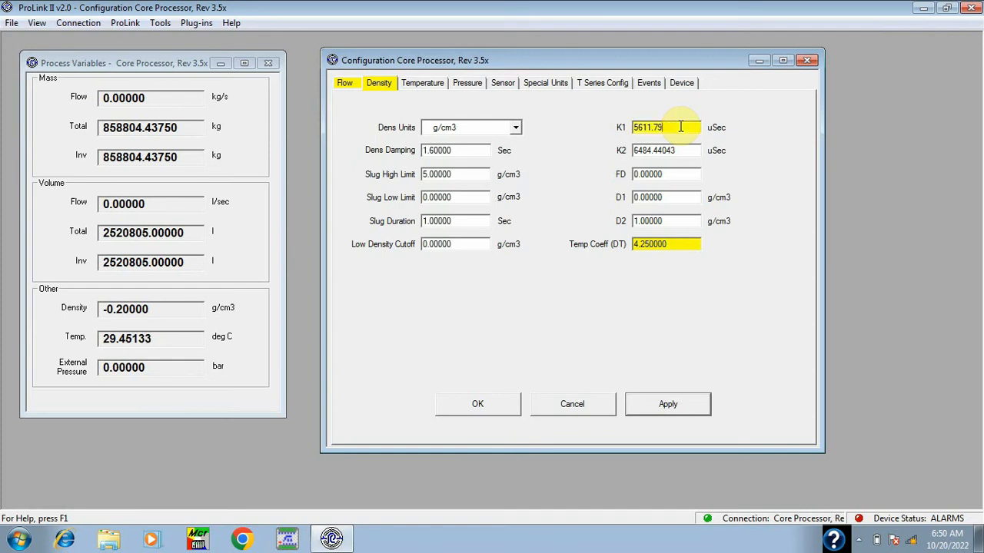
type("083.")
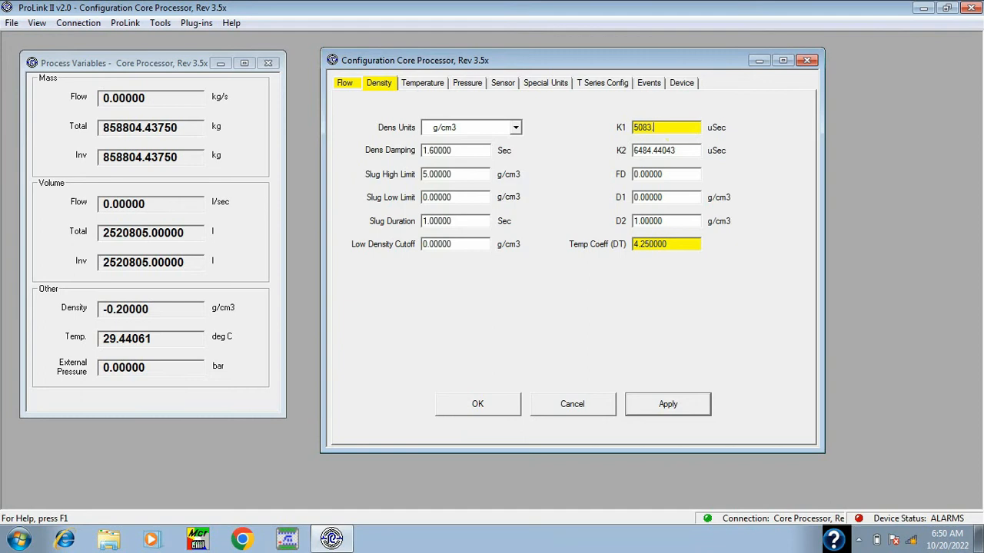
type("849")
Step: Replace the K2 density calibration constant with 5282.8 uSec
left_click(689, 150)
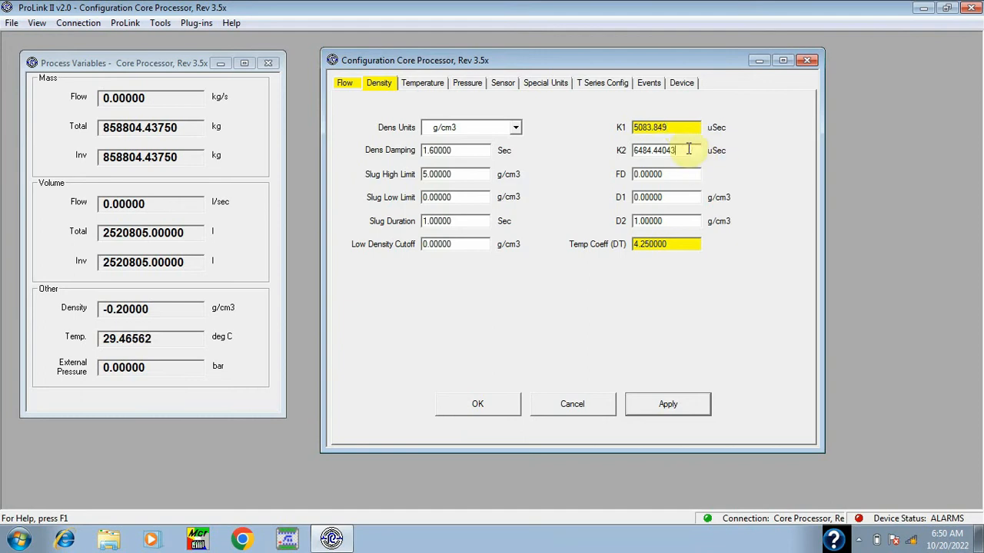
key("BackSpace")
key("BackSpace")
key("BackSpace")
key("BackSpace")
key("BackSpace")
key("BackSpace")
key("BackSpace")
key("BackSpace")
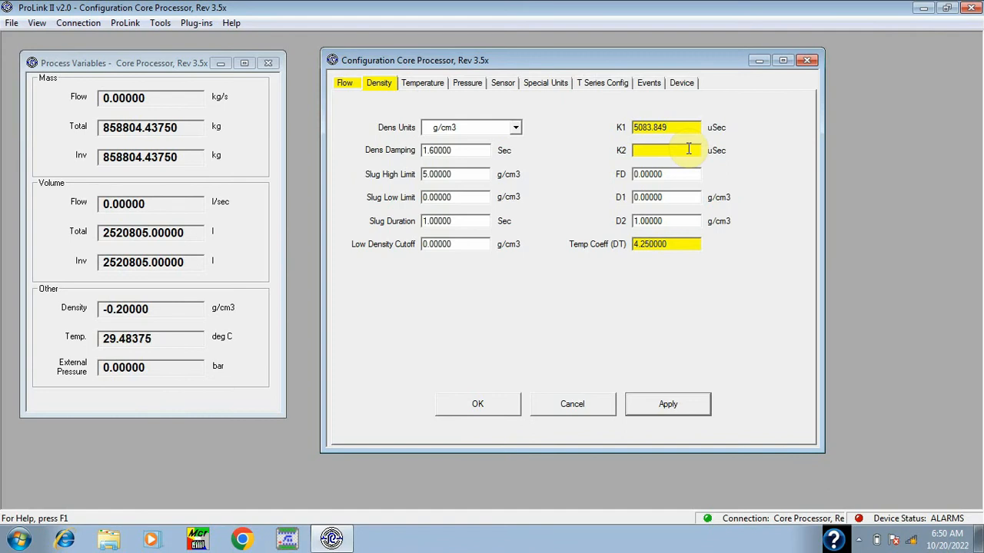
type("5282.")
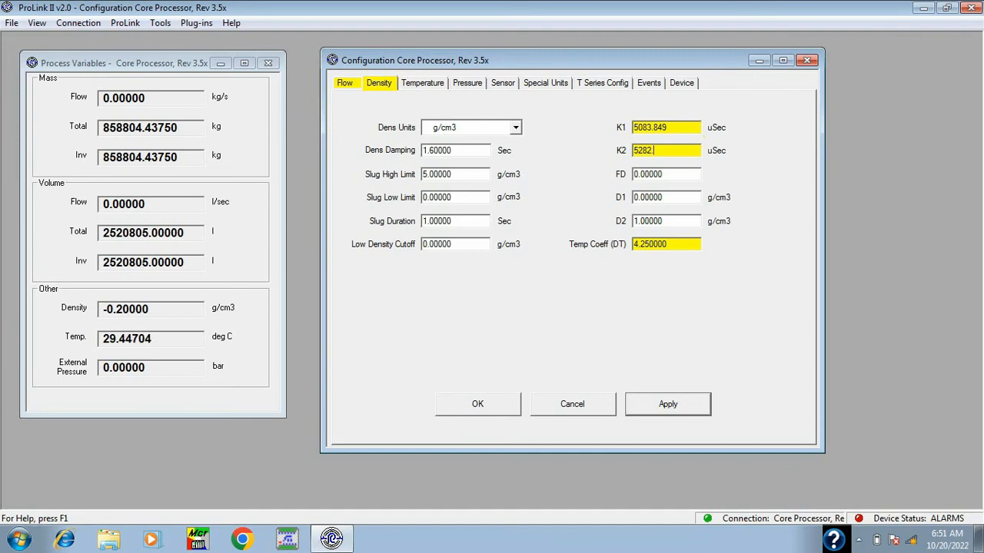
type("8")
Step: Check the flow settings again and change the temperature units to deg F
left_click(344, 85)
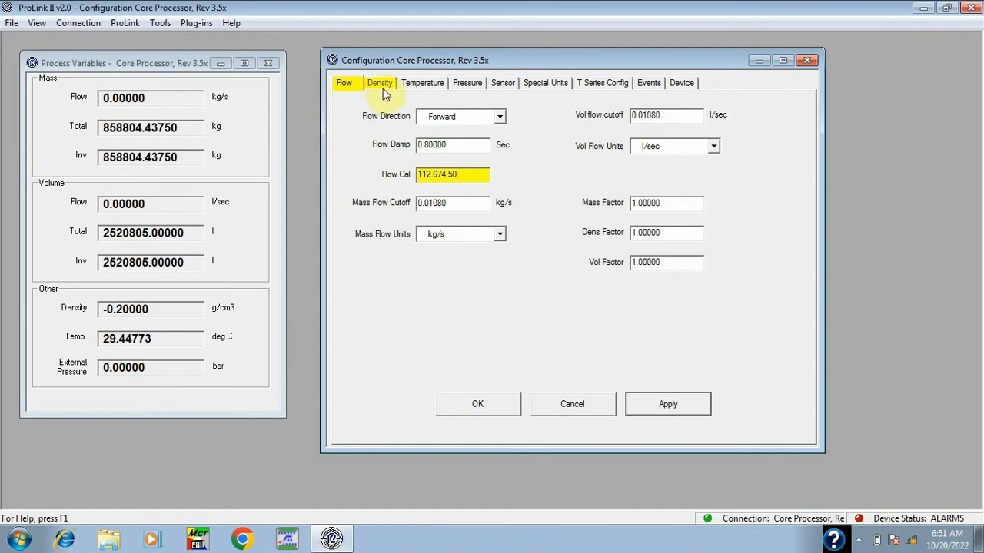
left_click(422, 86)
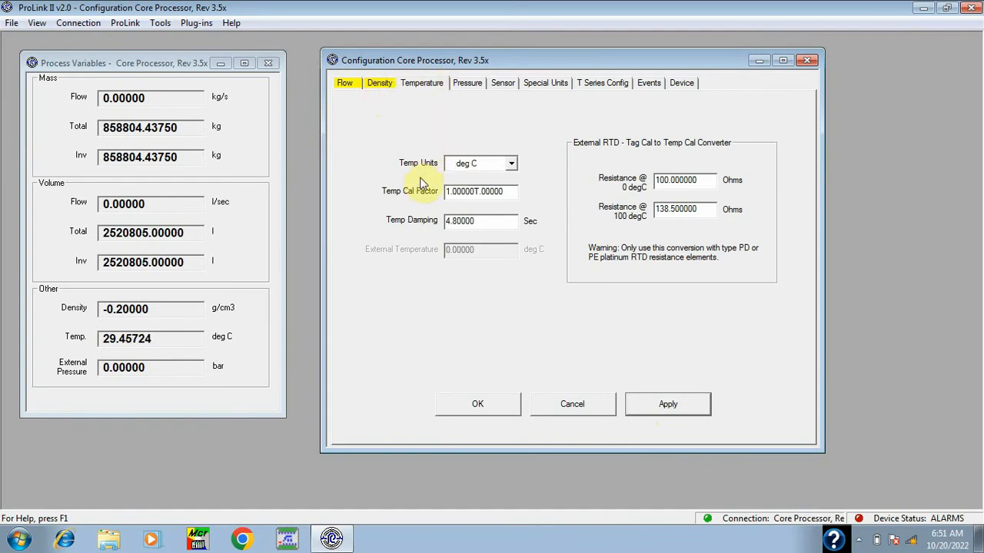
left_click(511, 165)
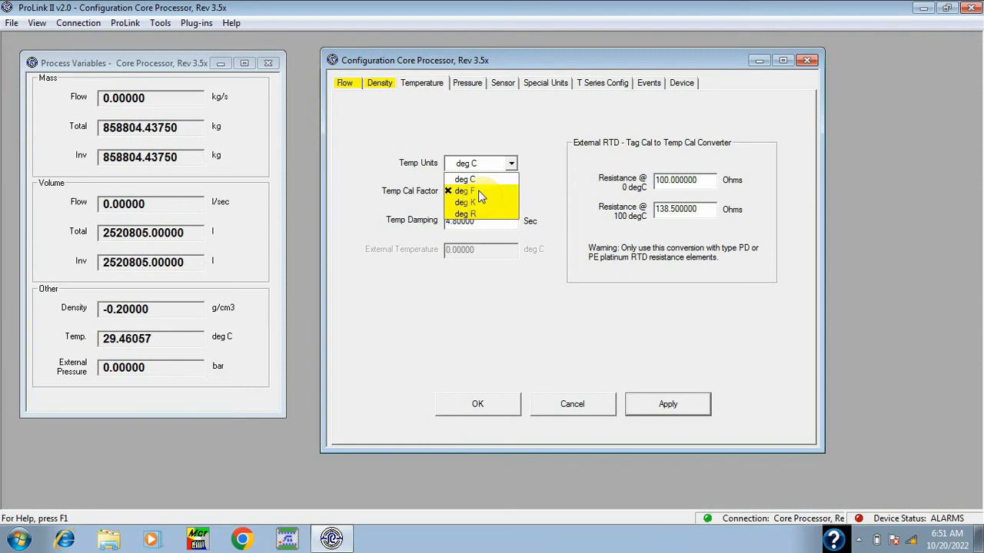
left_click(479, 192)
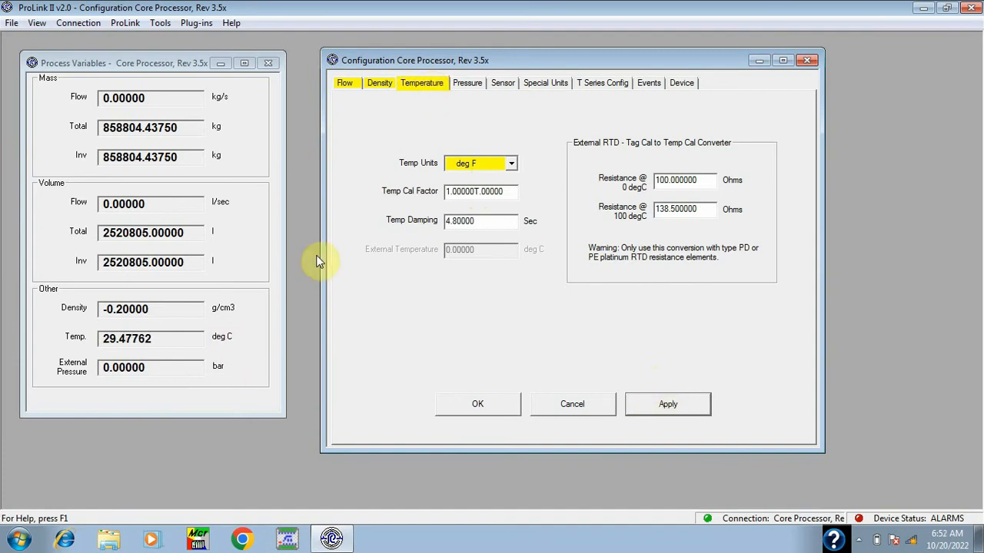
Step: Check the pressure settings and replace the sensor model number with CNG050 in the sensor settings
left_click(477, 86)
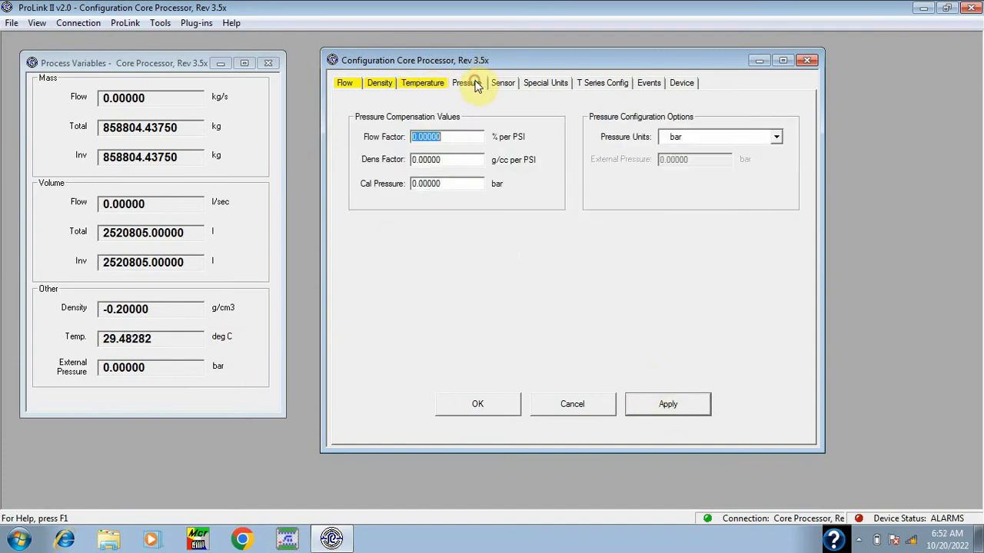
left_click(503, 84)
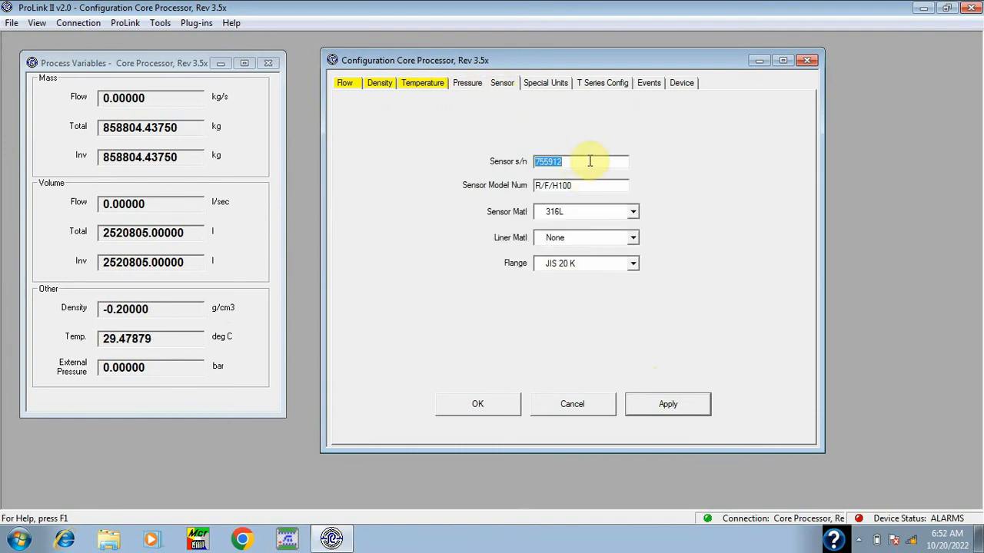
left_click(582, 185)
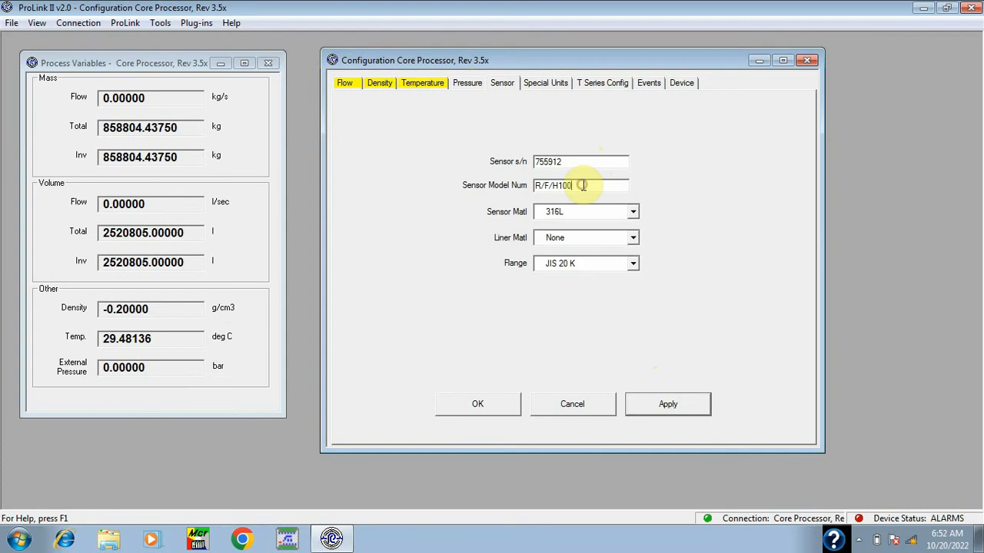
key("BackSpace")
key("BackSpace")
key("BackSpace")
key("BackSpace")
key("BackSpace")
key("BackSpace")
key("BackSpace")
key("BackSpace")
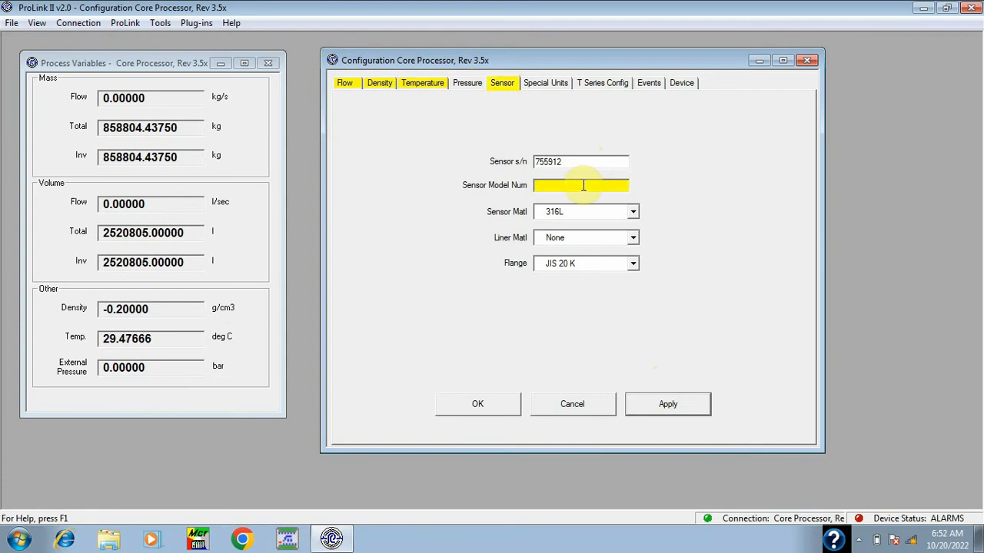
type("CNG")
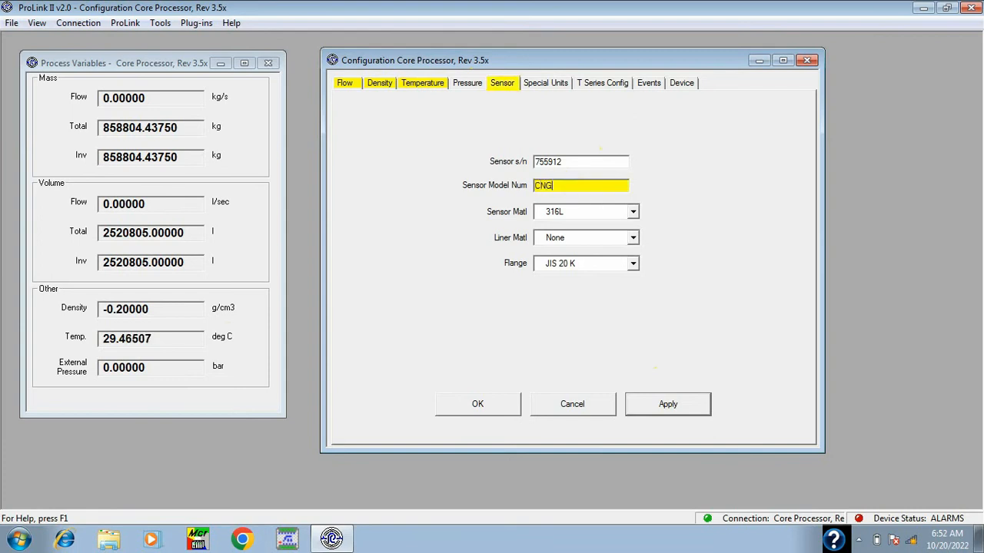
type("050")
Step: Set both the sensor material and the flange type to Unknown
left_click(634, 212)
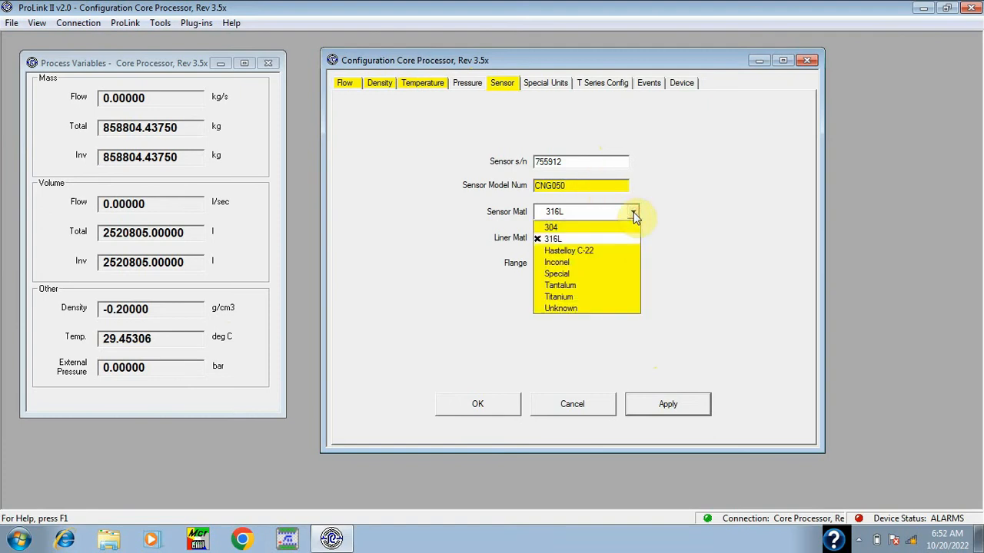
left_click(601, 308)
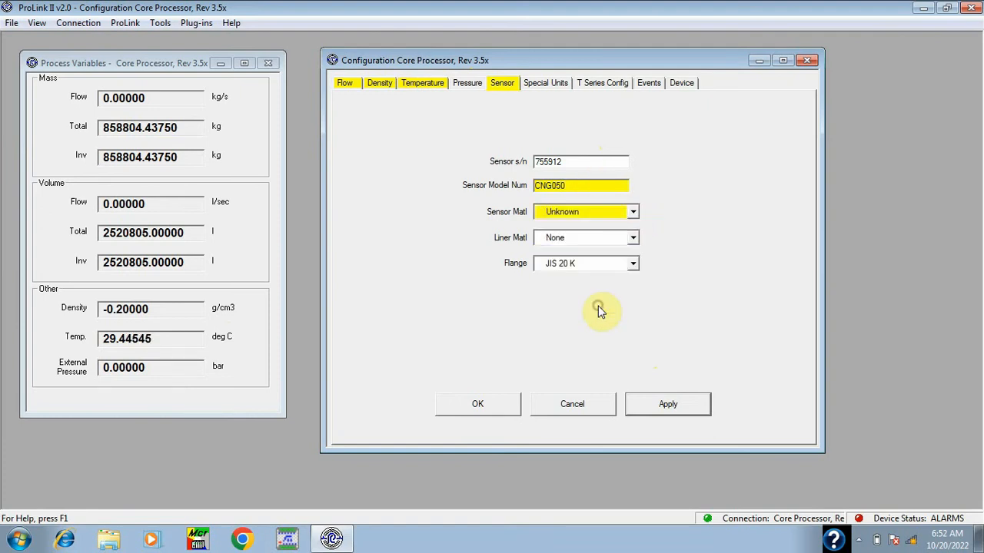
left_click(631, 264)
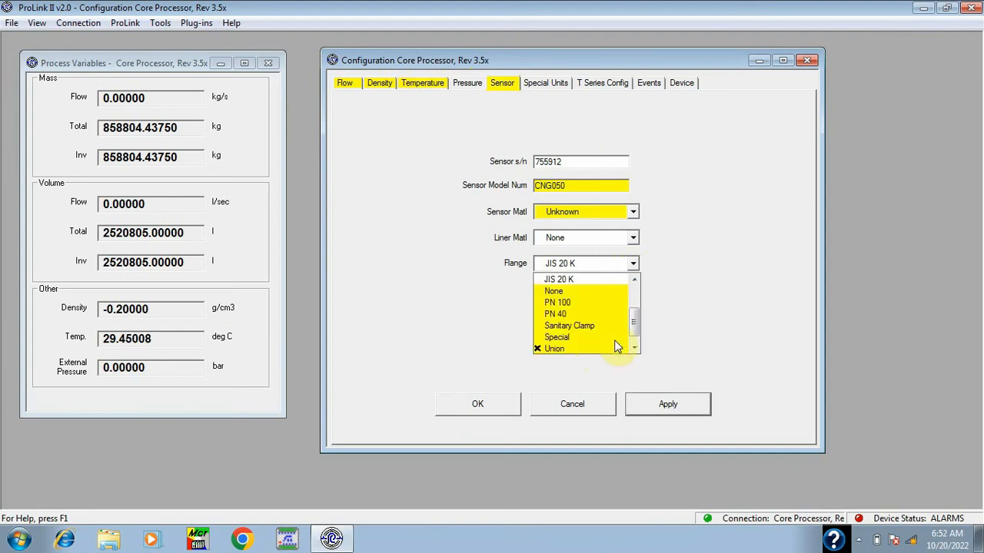
left_click_drag(630, 322, 631, 343)
left_click(594, 350)
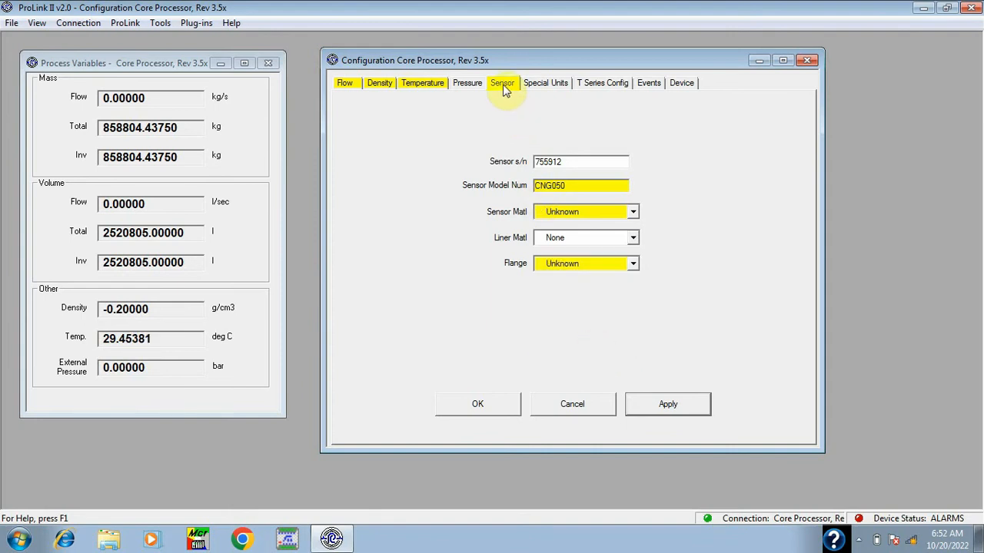
Step: Review the special units, events and device settings, and try to apply the configuration from the device page
left_click(546, 85)
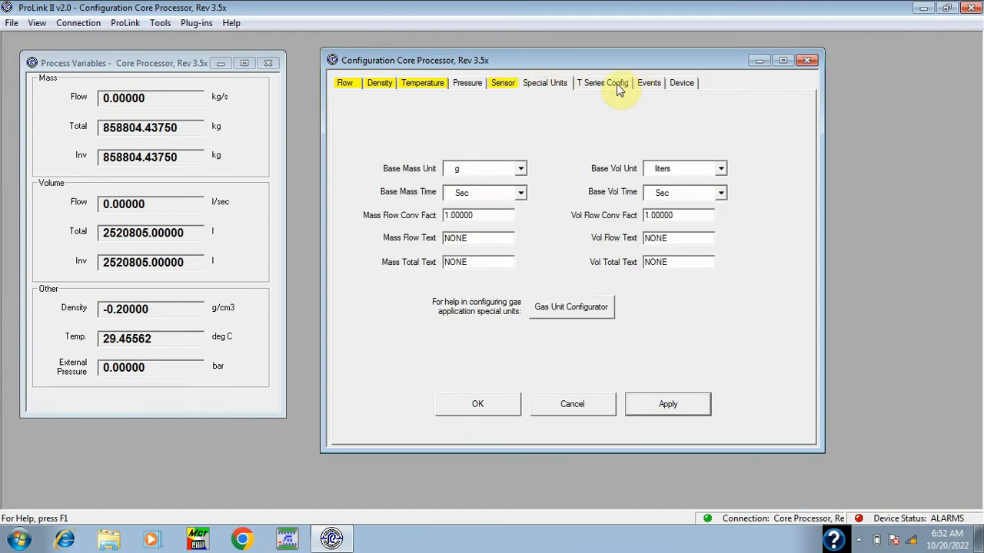
left_click(644, 87)
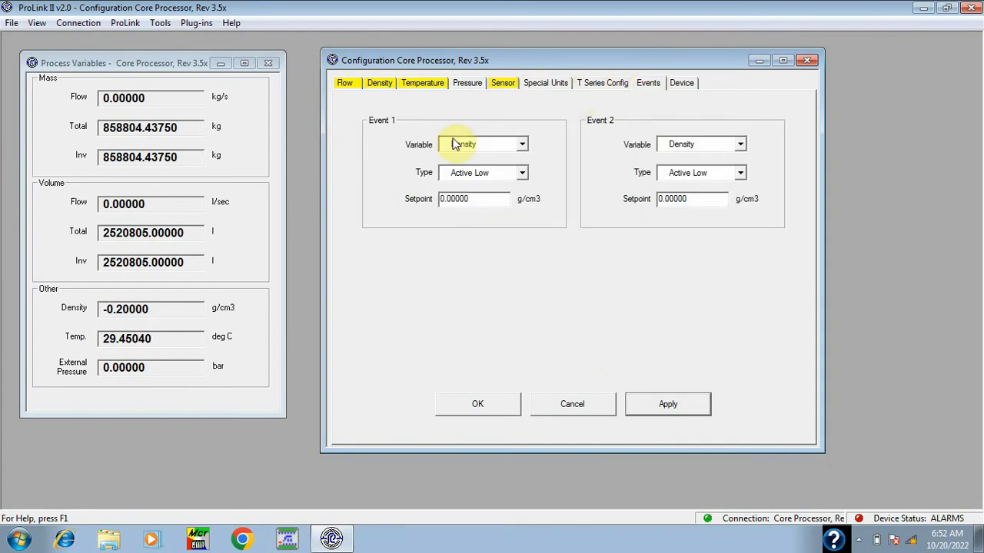
left_click(680, 85)
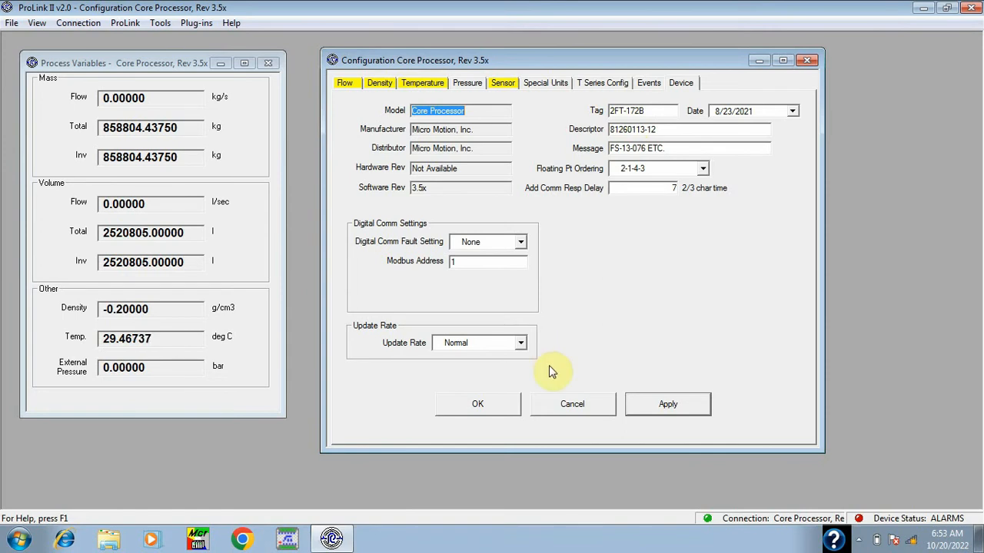
left_click(659, 407)
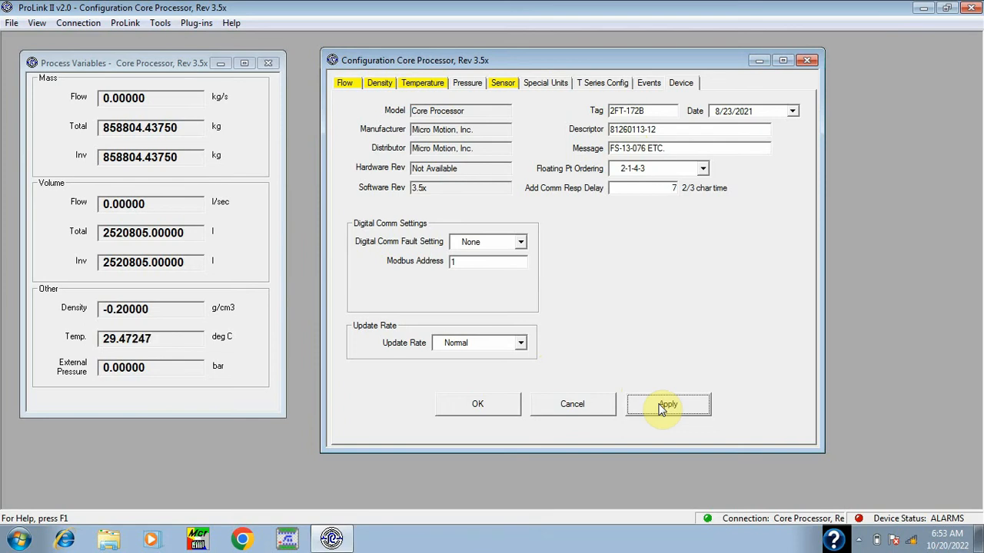
left_click(659, 404)
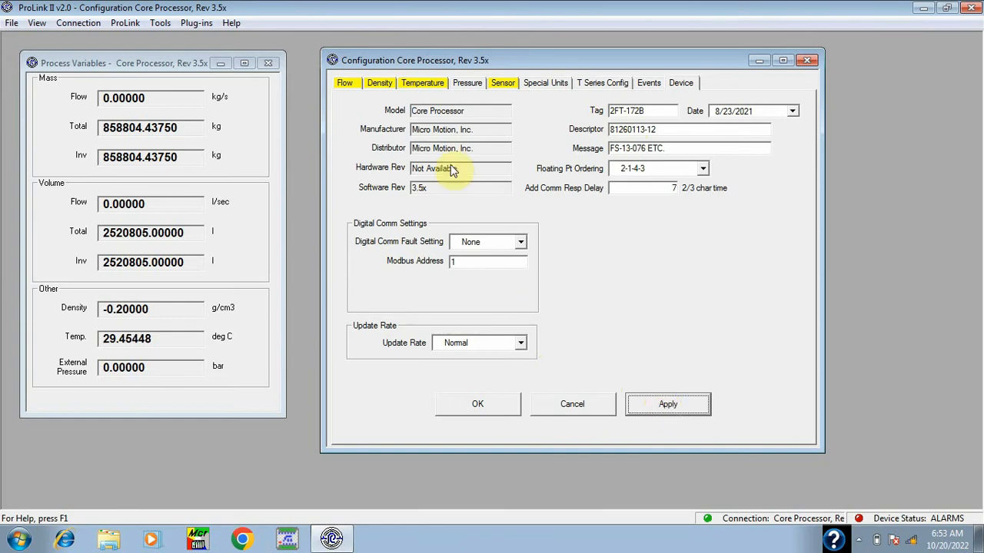
Step: Recheck the flow settings, then apply the modified sensor settings to the core processor and accept the warning
left_click(353, 86)
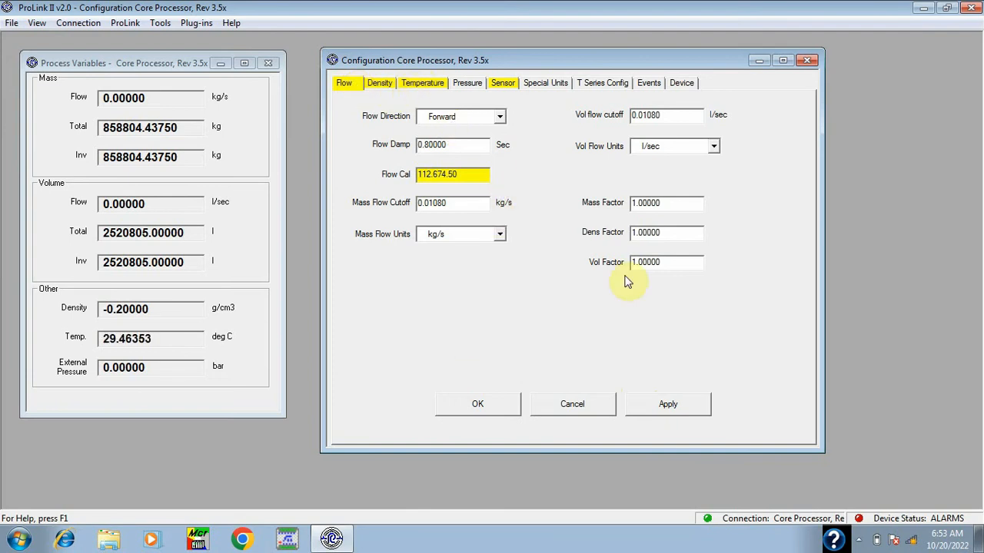
left_click(504, 84)
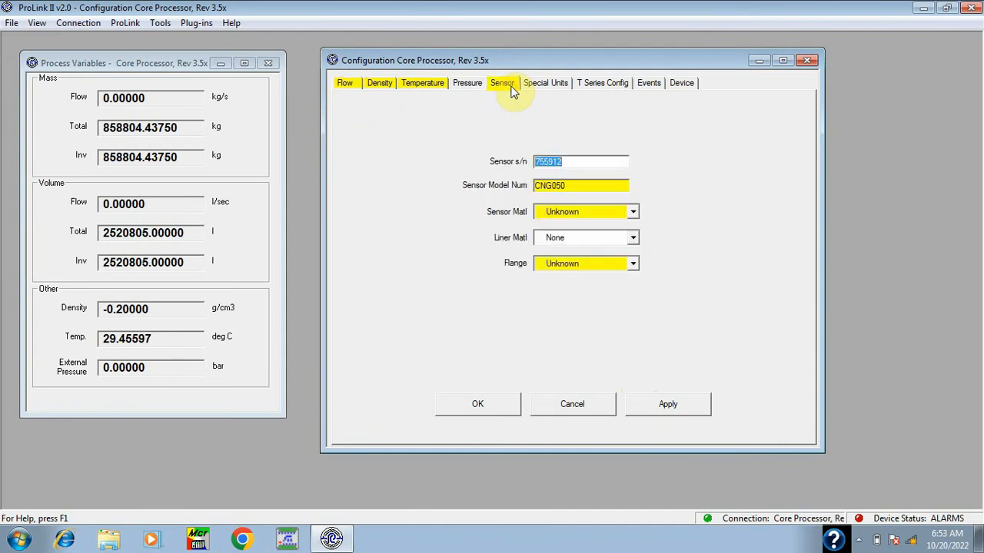
left_click(588, 160)
left_click(661, 405)
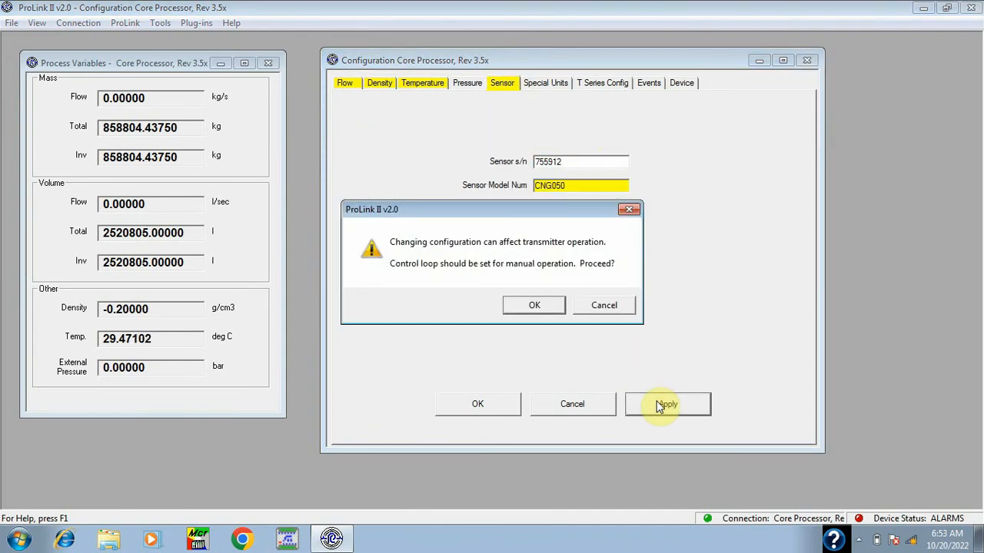
left_click(535, 305)
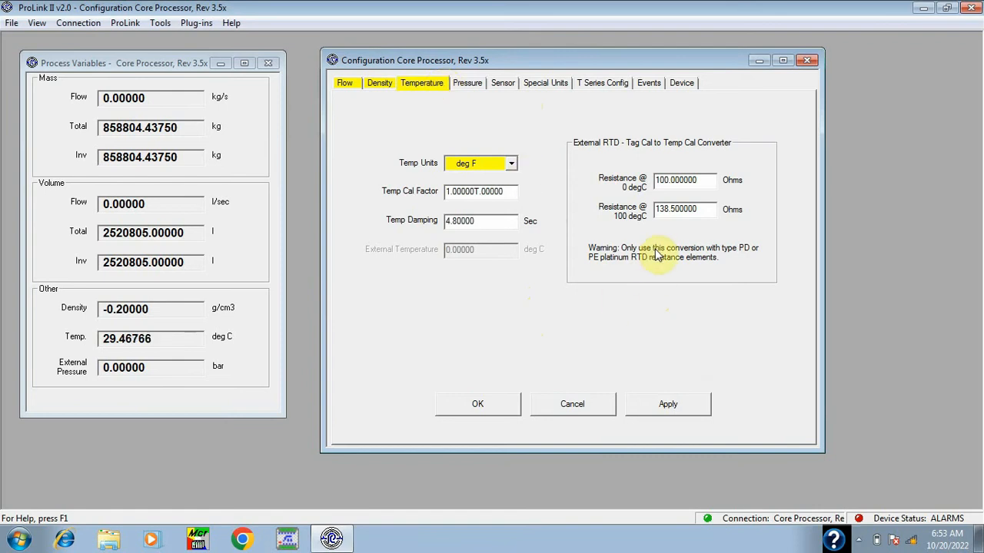
Step: Set the temperature units to deg C and apply the temperature settings
left_click(511, 164)
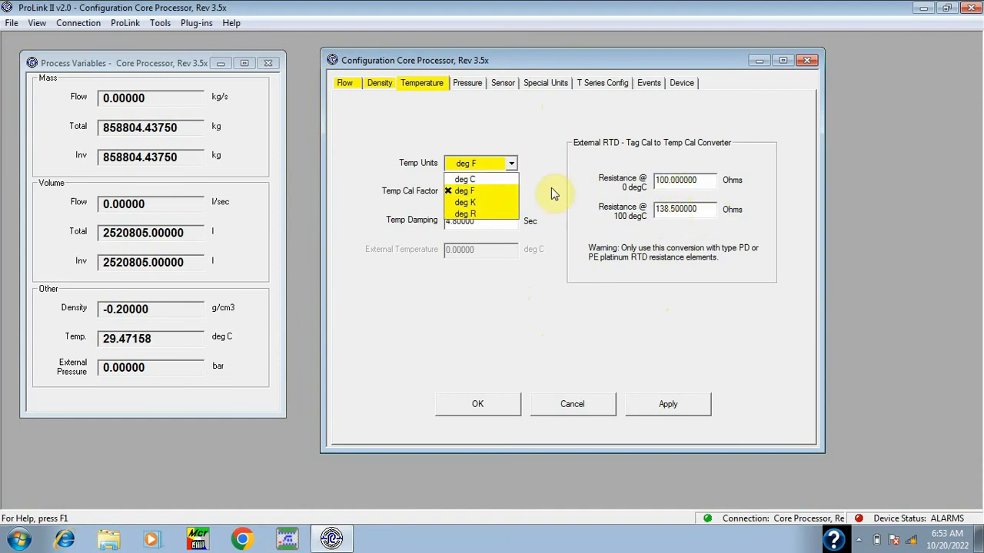
left_click(495, 179)
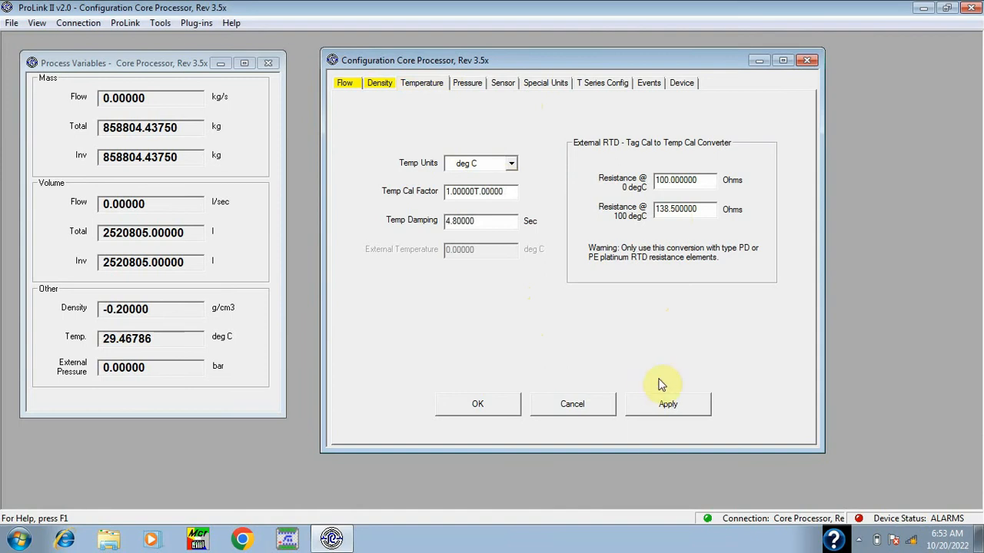
left_click(676, 406)
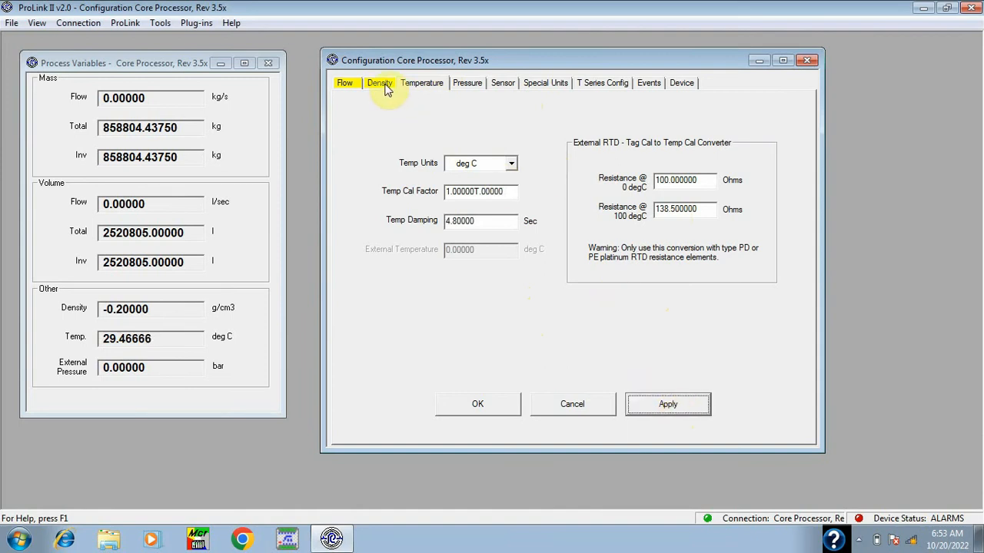
Step: Apply the edited K1, K2 and temperature coefficient density settings to the core processor and accept the warning
left_click(387, 89)
left_click(676, 408)
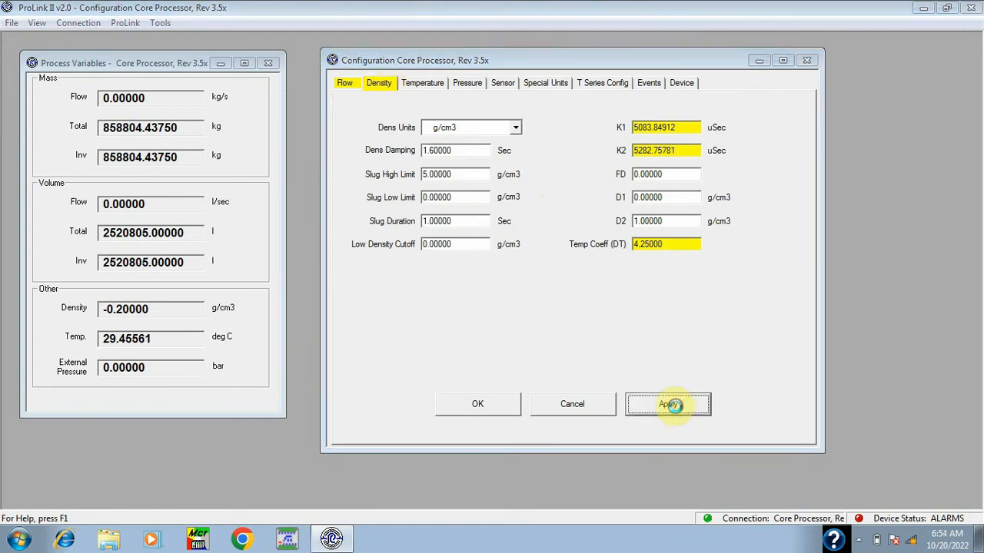
left_click(535, 305)
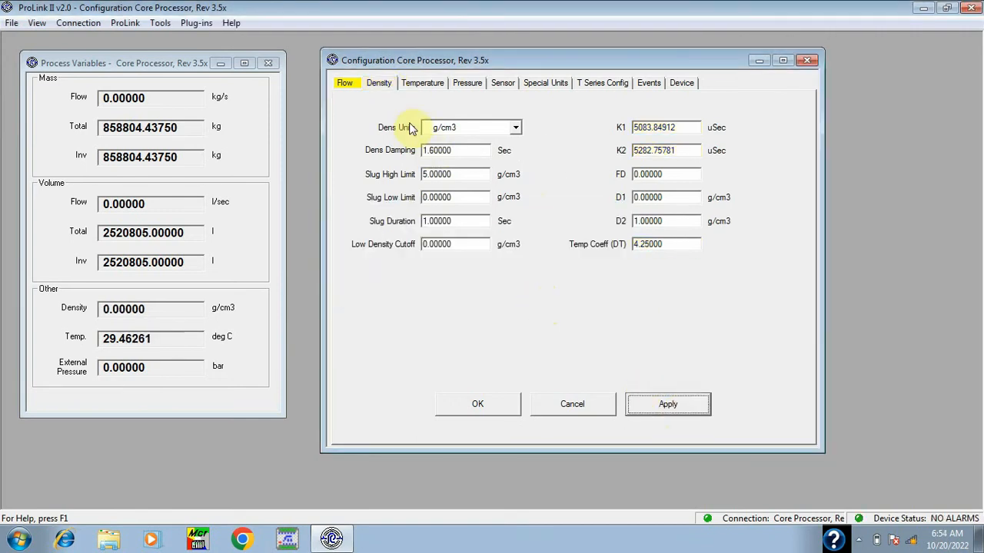
Step: Apply the edited flow calibration factor to the core processor, accept the warning and close the configuration window
left_click(345, 83)
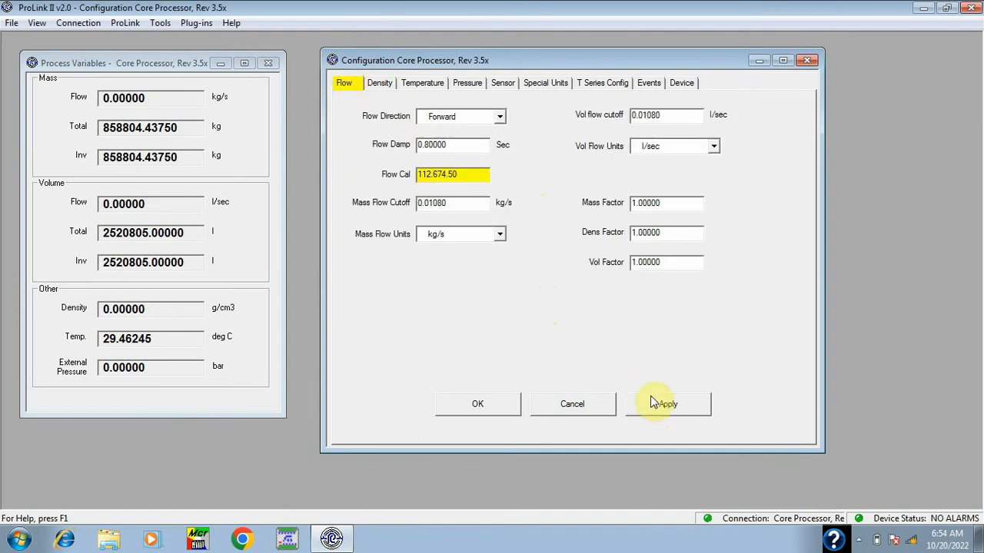
left_click(652, 407)
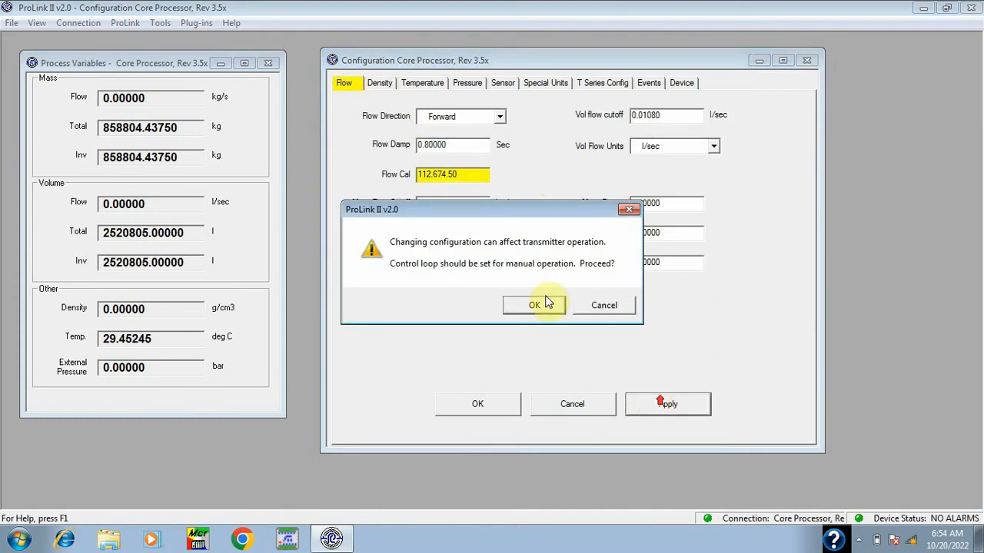
left_click(541, 310)
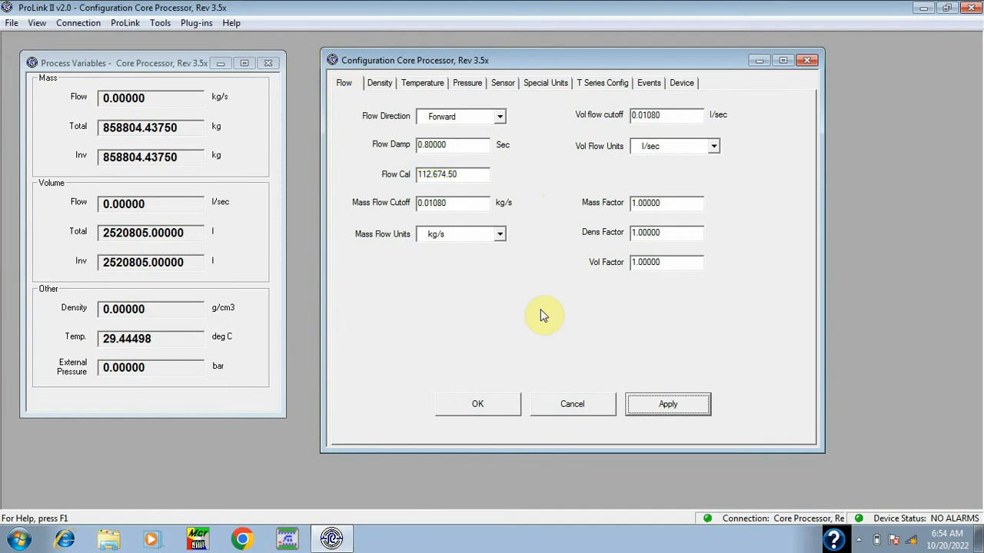
left_click(491, 403)
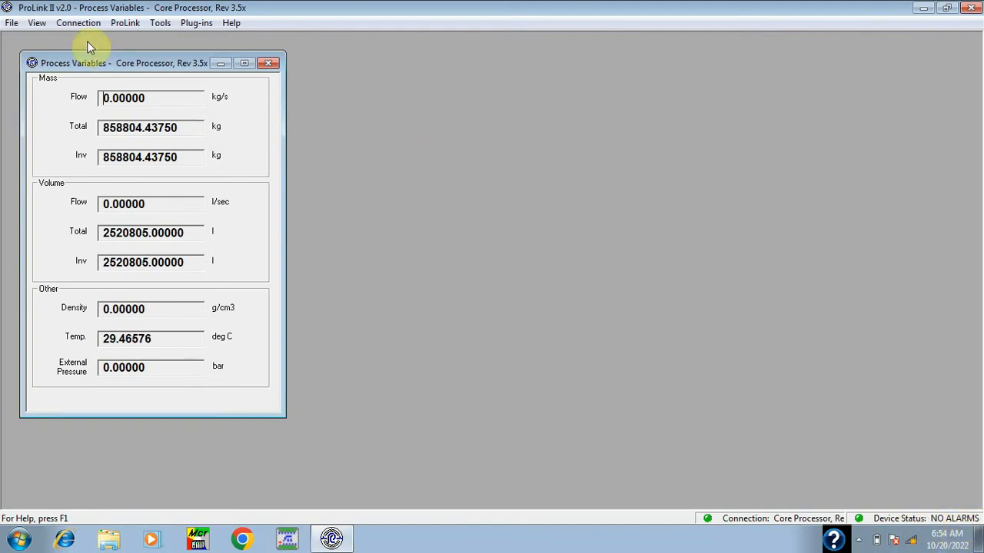
left_click(126, 23)
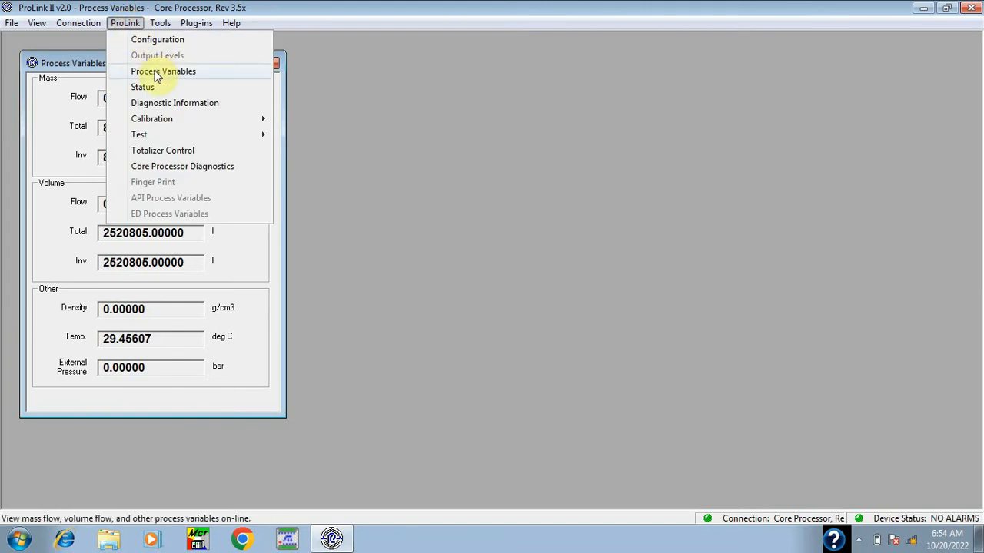
left_click(307, 127)
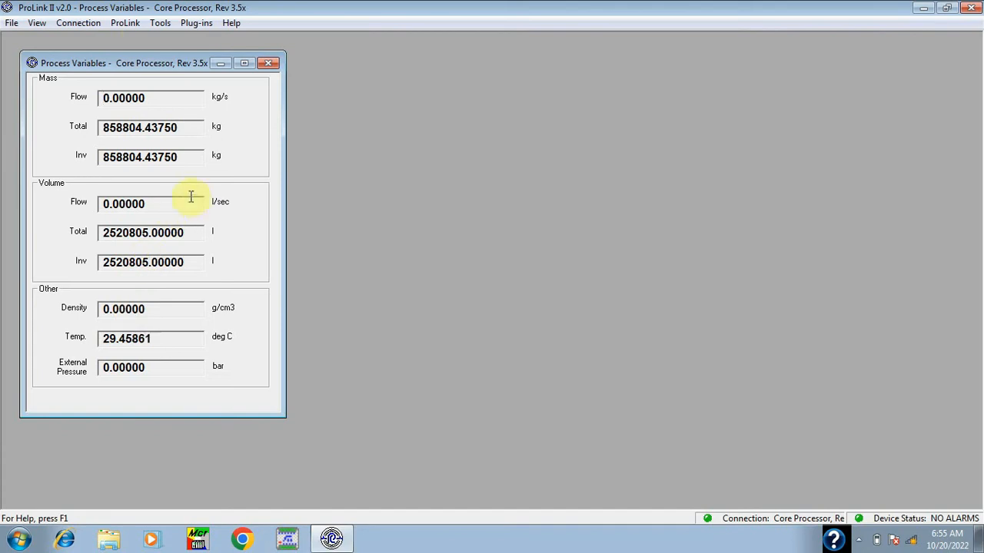
Step: Open the transmitter status beside the process variables and check its critical, informational and operational alarms
left_click(131, 26)
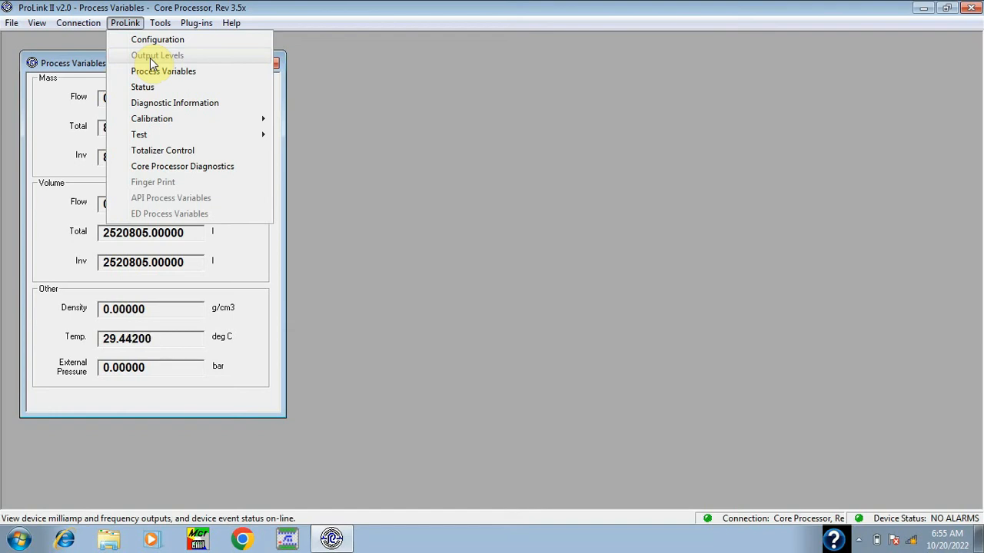
left_click(150, 87)
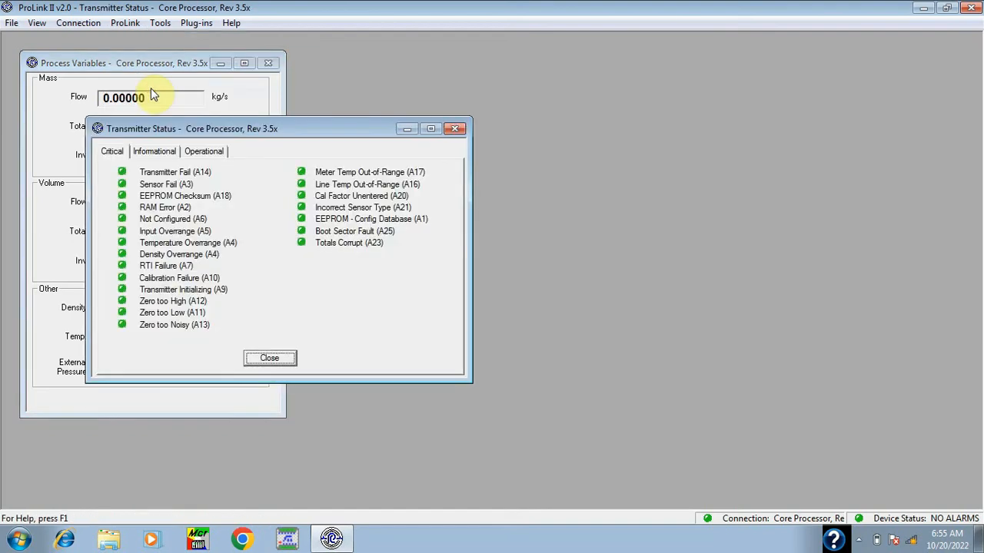
left_click_drag(321, 126, 531, 59)
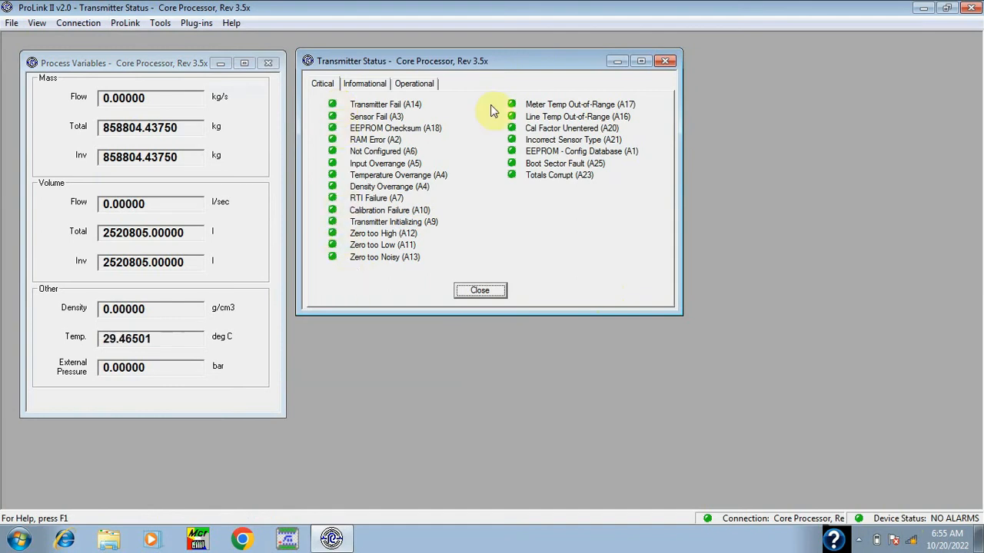
left_click(322, 84)
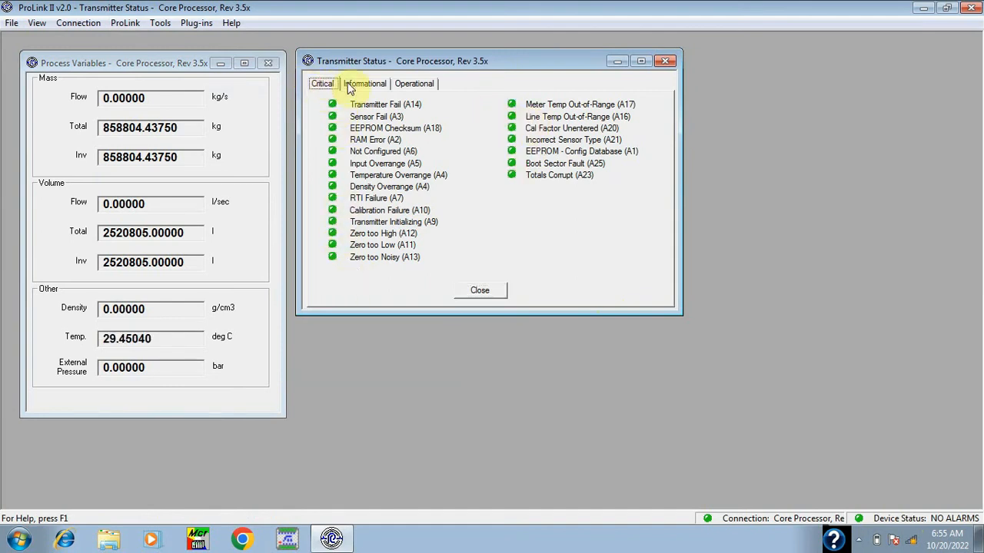
left_click(356, 86)
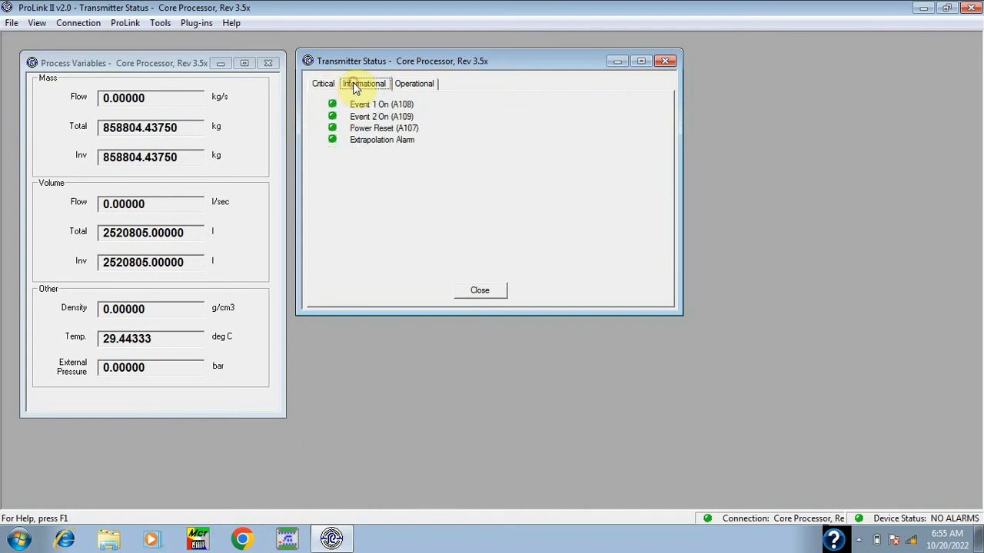
left_click(420, 86)
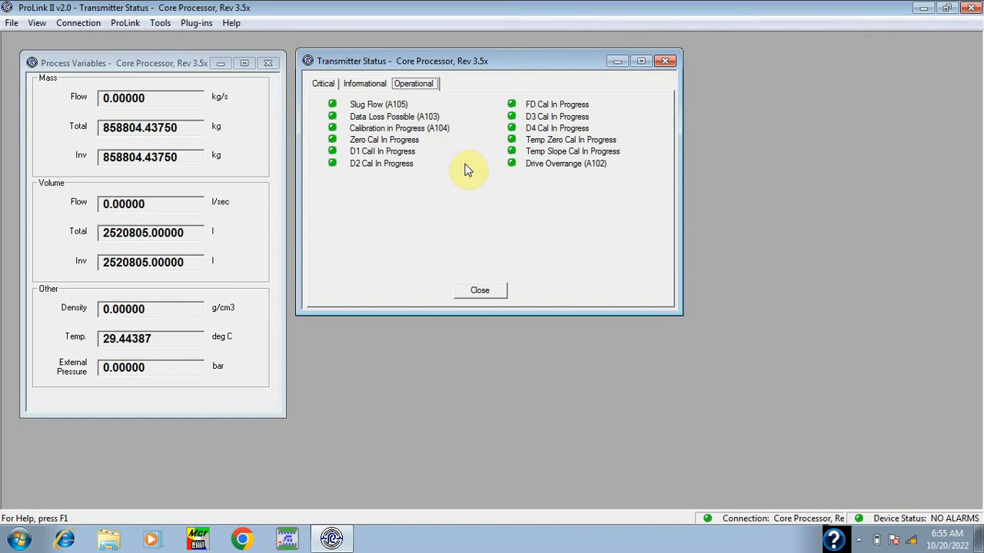
Step: Close the transmitter status and check the tube frequency, pickoff voltages, drive gain and live zero in the diagnostic information
left_click(479, 291)
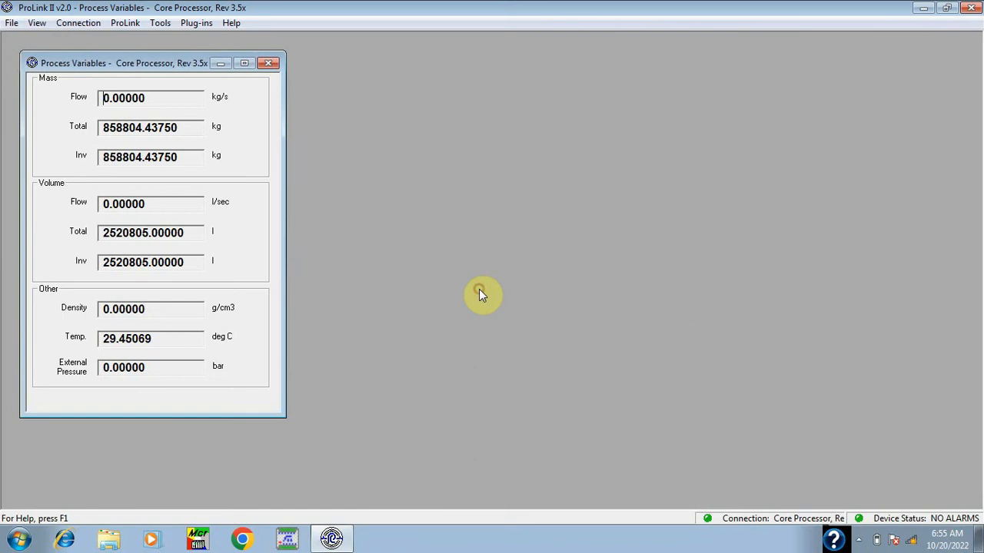
left_click(137, 27)
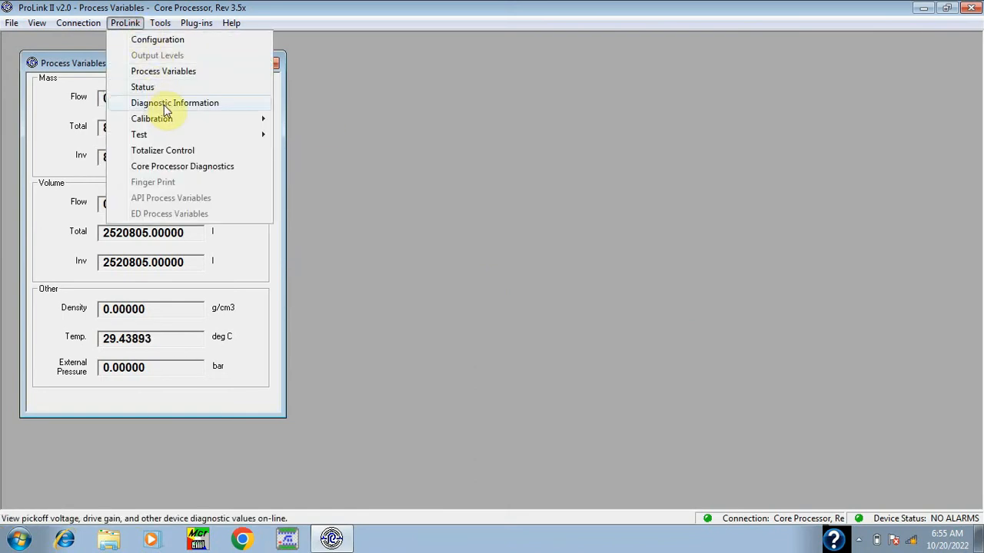
left_click(165, 105)
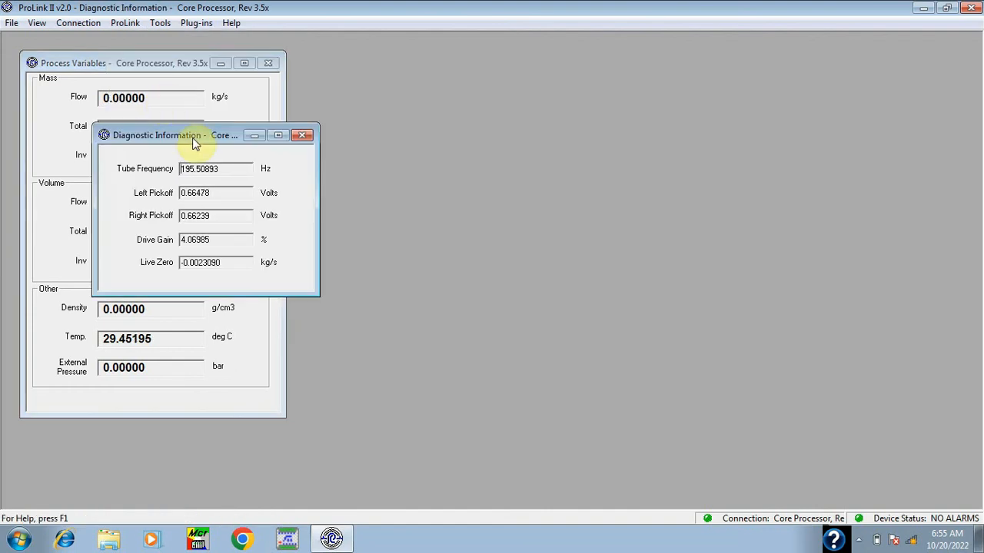
left_click_drag(192, 138, 421, 69)
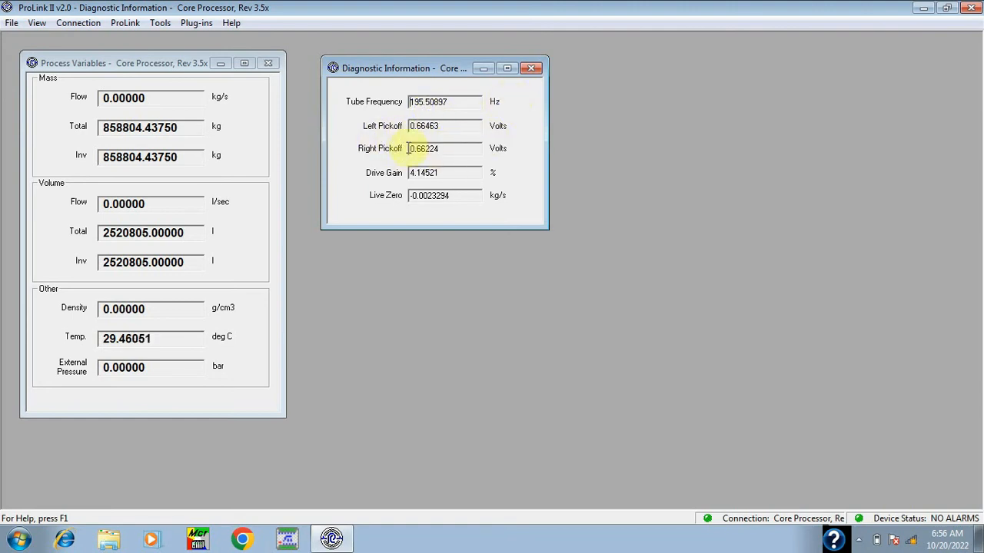
left_click(470, 133)
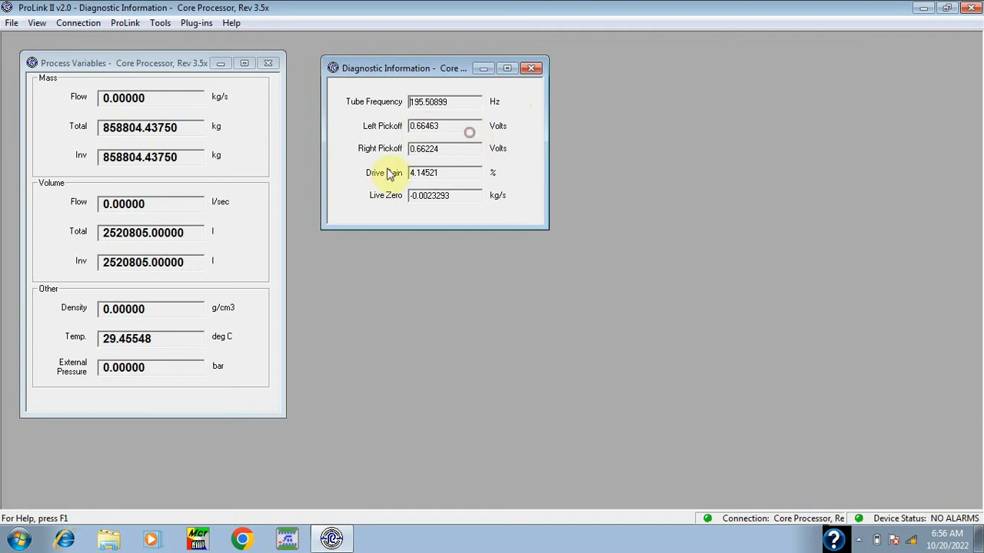
left_click(415, 158)
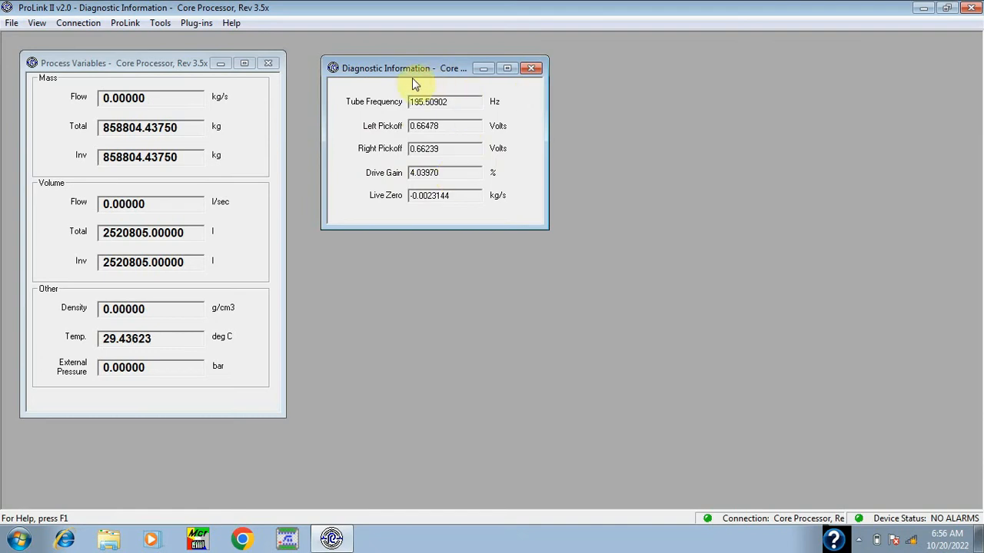
left_click(534, 70)
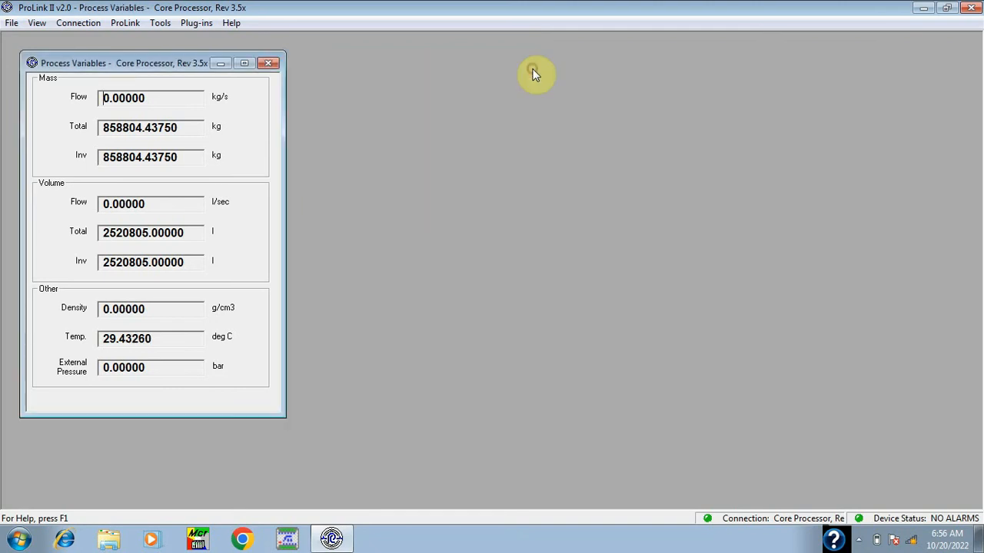
Step: Look over the available calibration options and review the flow settings in the core processor configuration without changing them
left_click(127, 23)
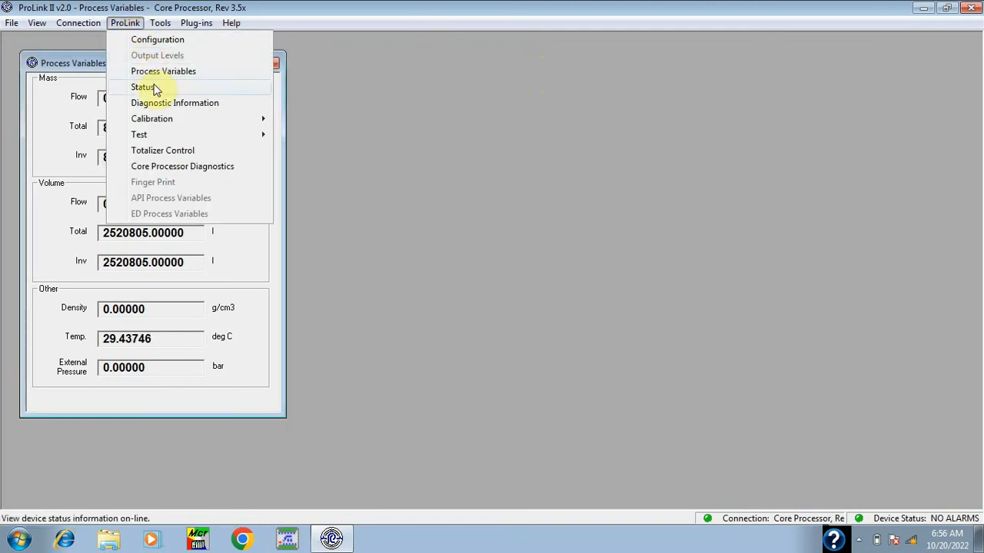
left_click(162, 121)
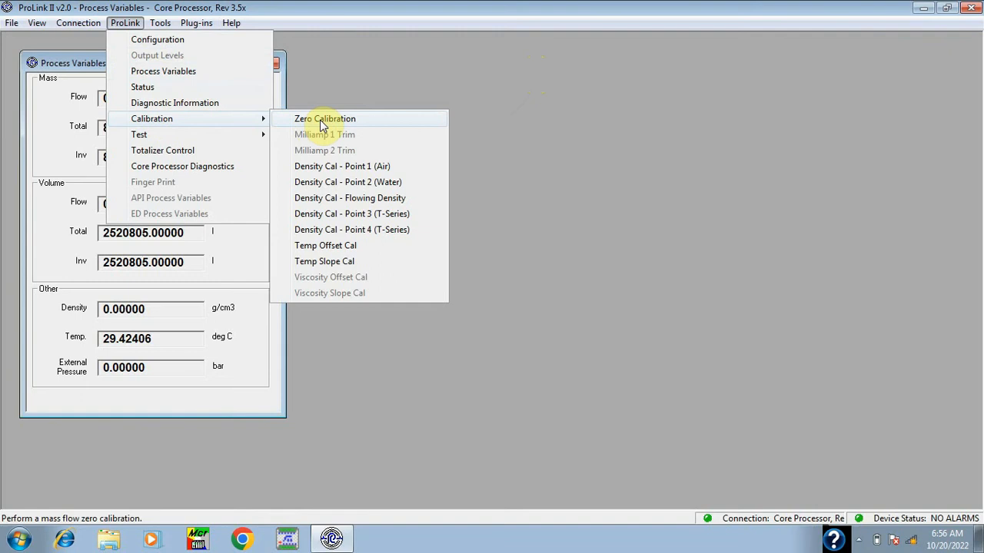
left_click(398, 57)
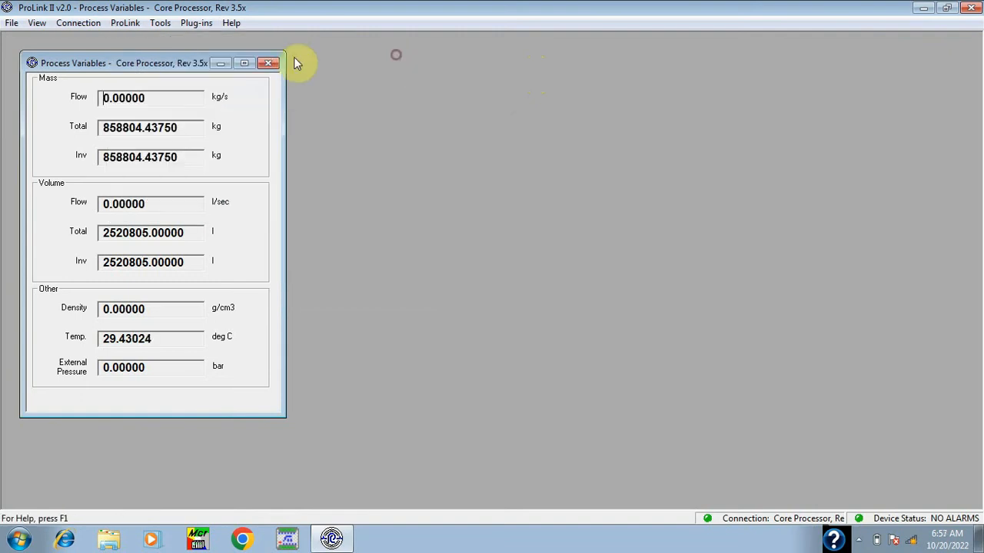
left_click(124, 23)
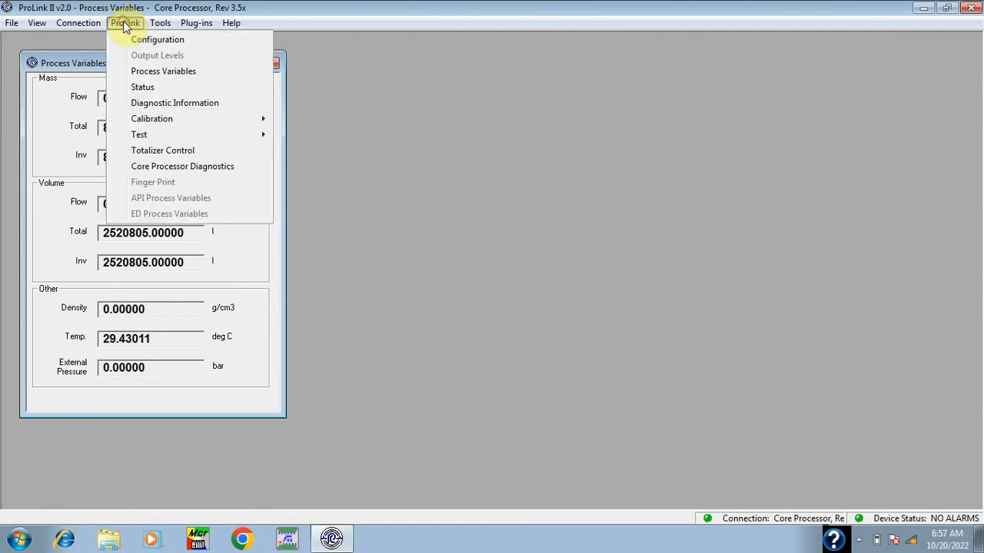
left_click(146, 41)
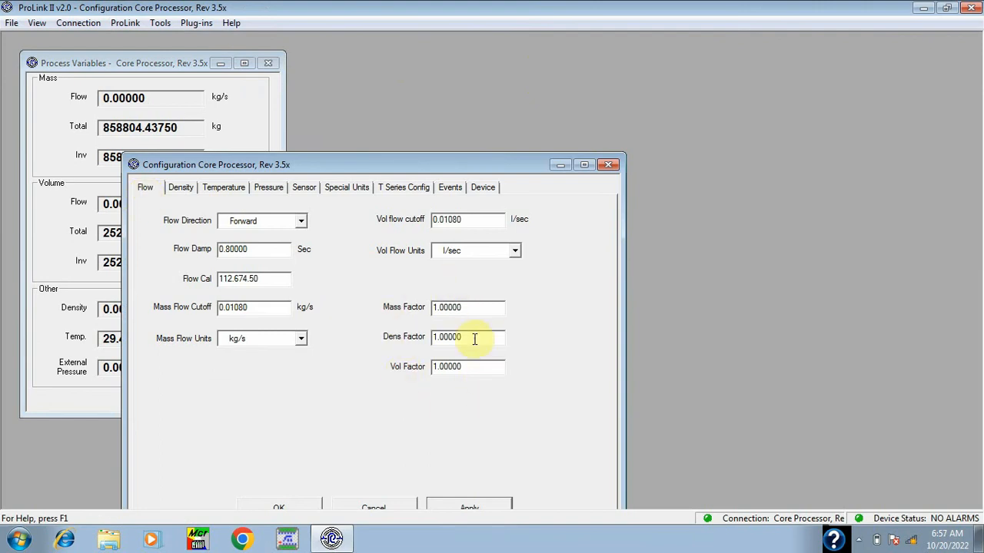
left_click(608, 164)
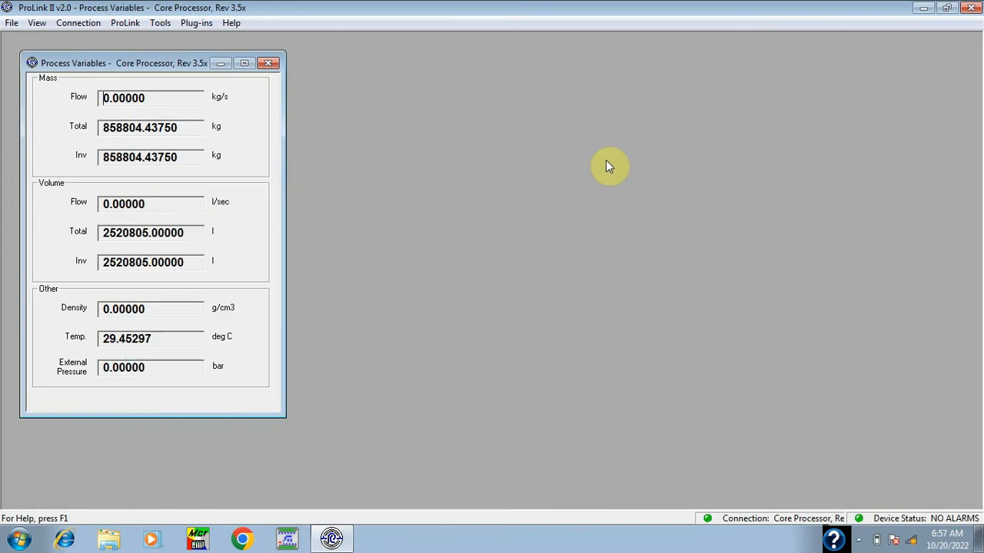
Step: Run a zero calibration of the core processor with a 20-second zero time and accept the configuration warning
left_click(131, 23)
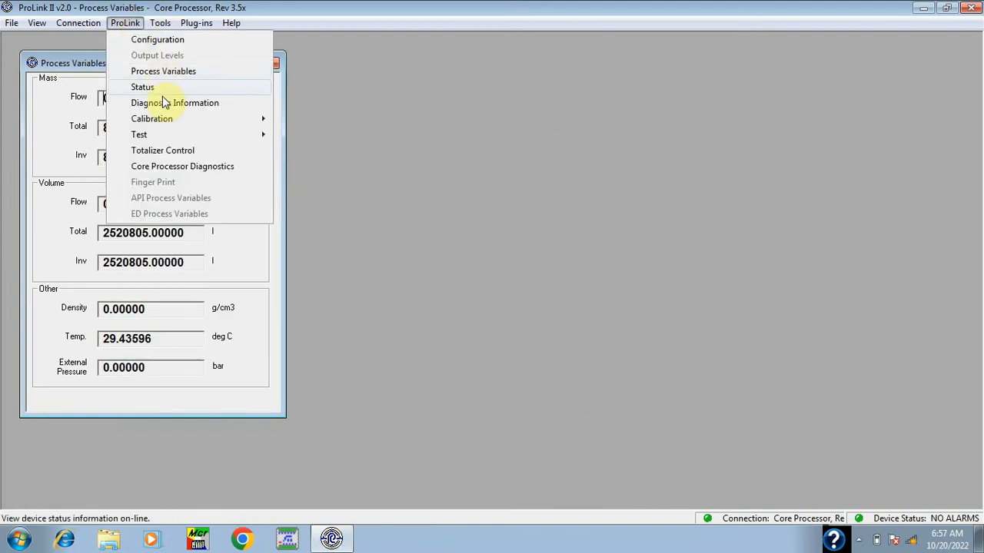
mouse_move(163, 122)
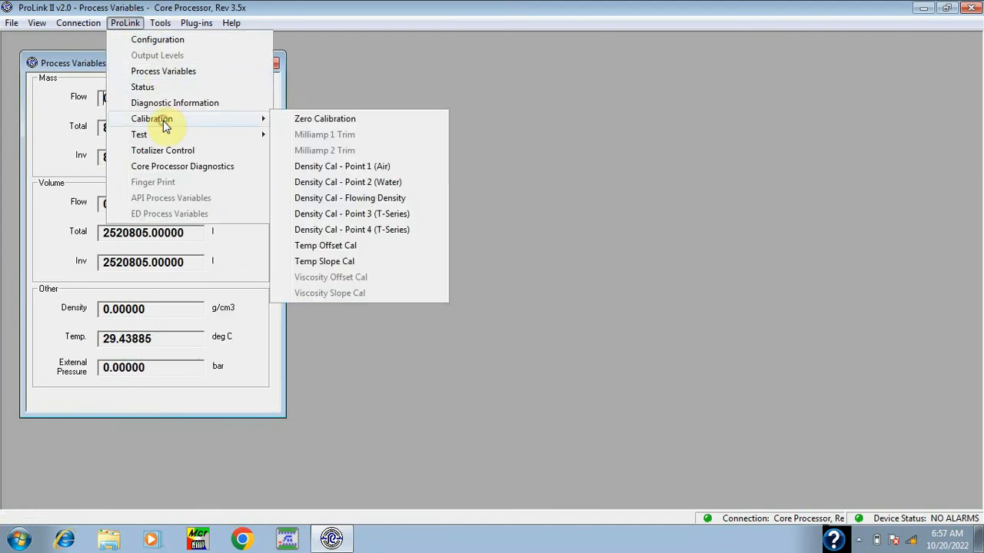
left_click(321, 120)
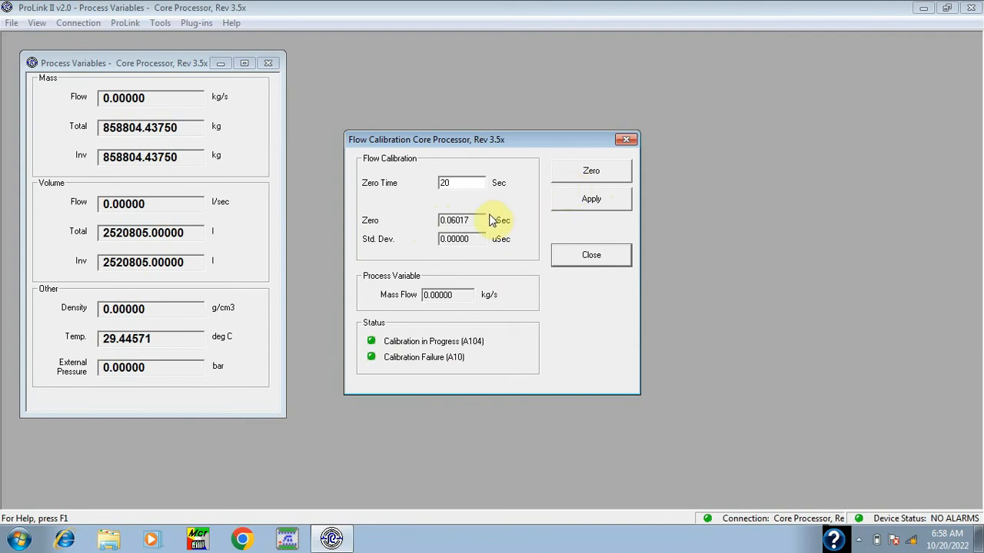
left_click(589, 171)
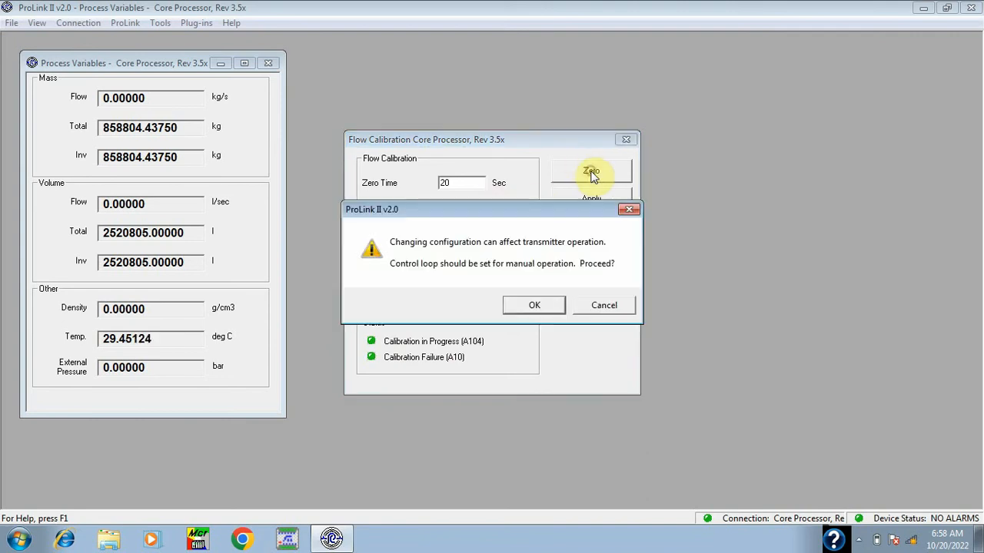
left_click(513, 309)
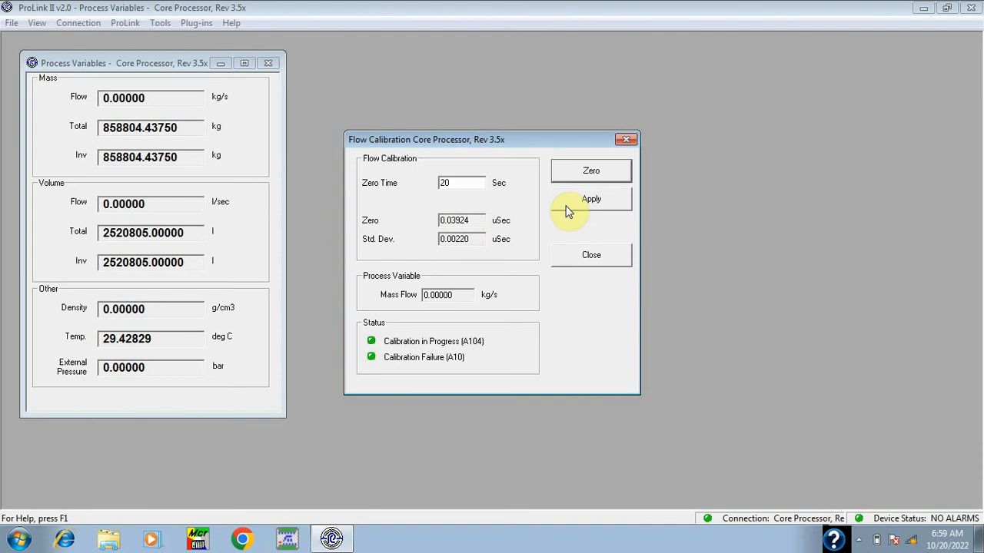
Step: Repeat the 20-second zero calibration, accept the warning, apply the result and close the flow calibration window
left_click(598, 176)
left_click(601, 175)
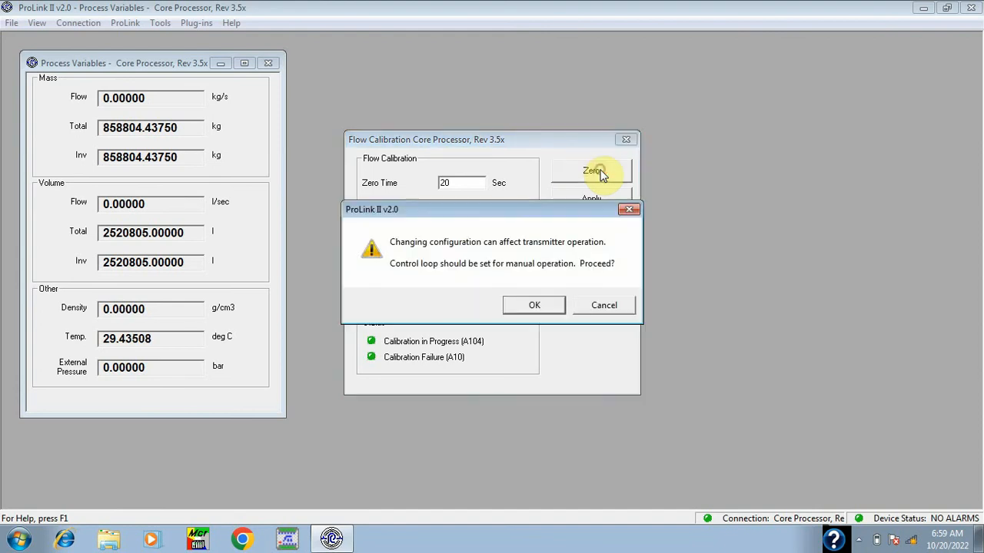
left_click(530, 306)
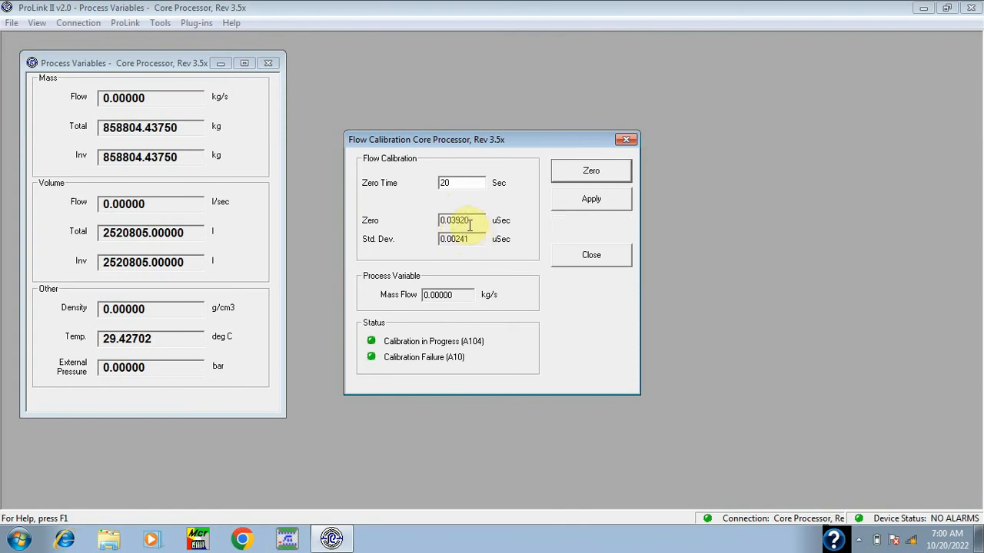
left_click(588, 202)
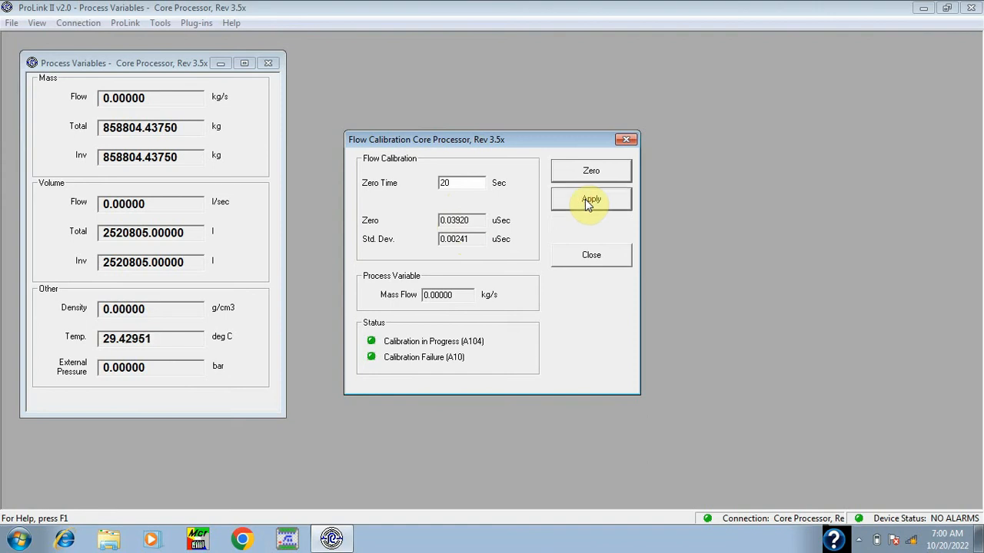
left_click(590, 256)
left_click(591, 261)
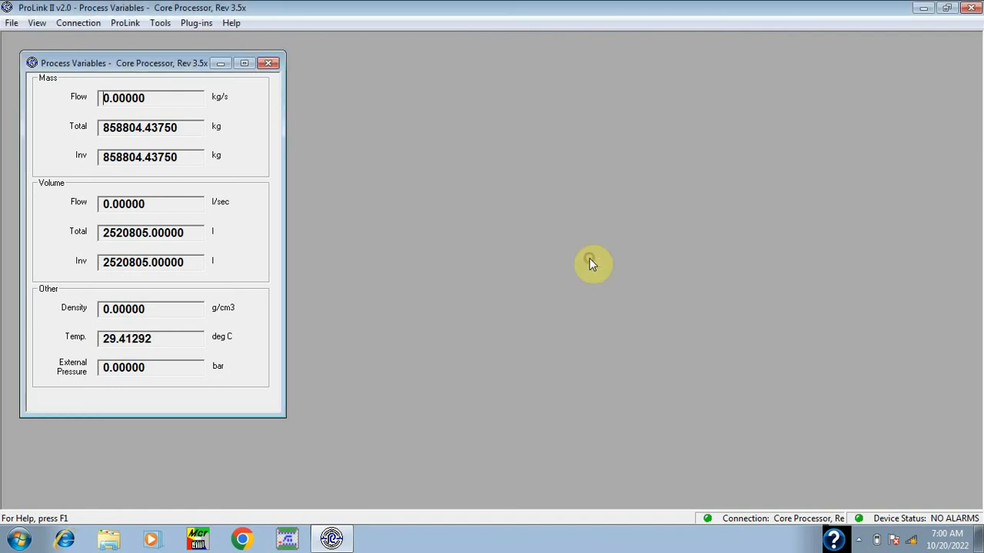
Step: Open the totalizer control and reset all mass and volume totals
left_click(134, 24)
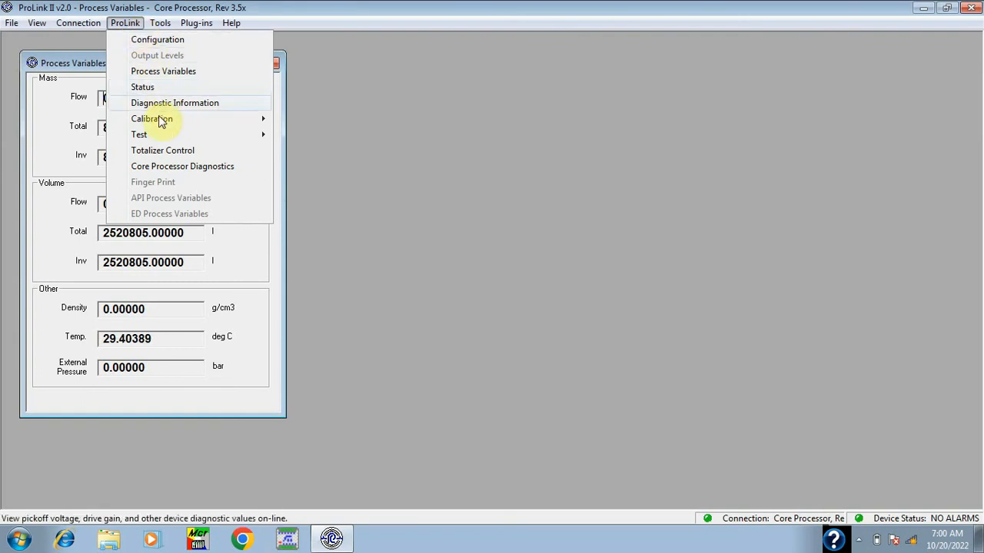
mouse_move(160, 135)
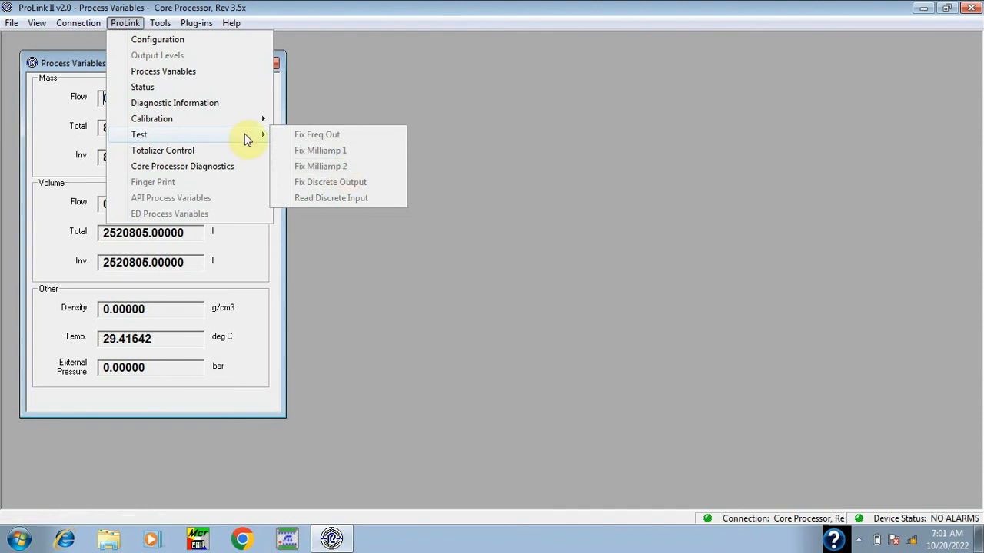
left_click(189, 160)
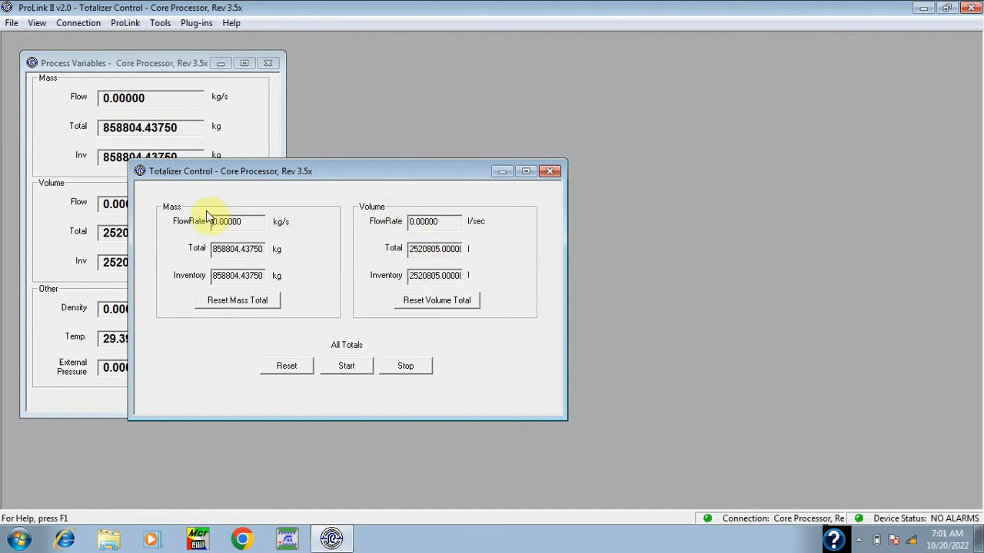
left_click(289, 368)
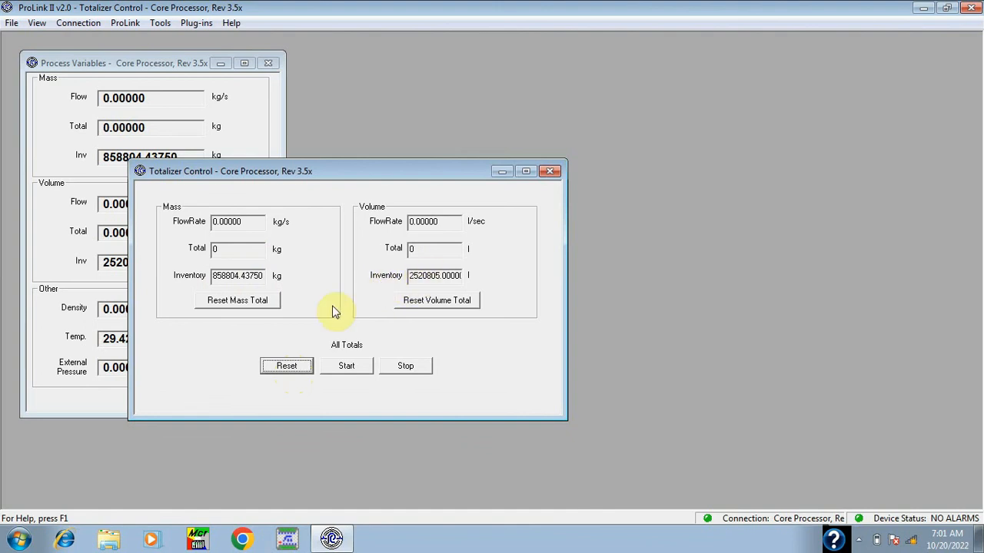
left_click(289, 369)
Step: Stop and restart all totals, and close the totalizer control
left_click(395, 367)
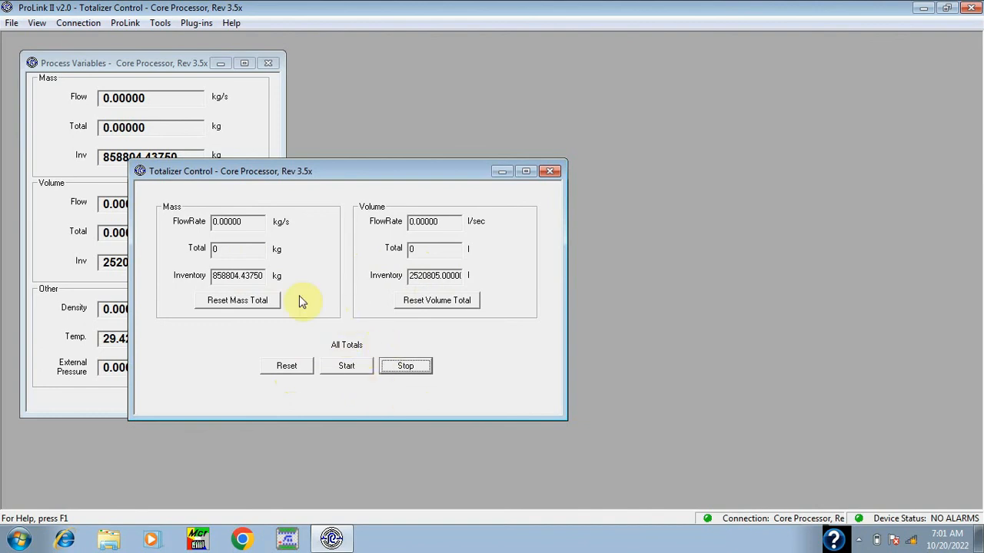
left_click(344, 368)
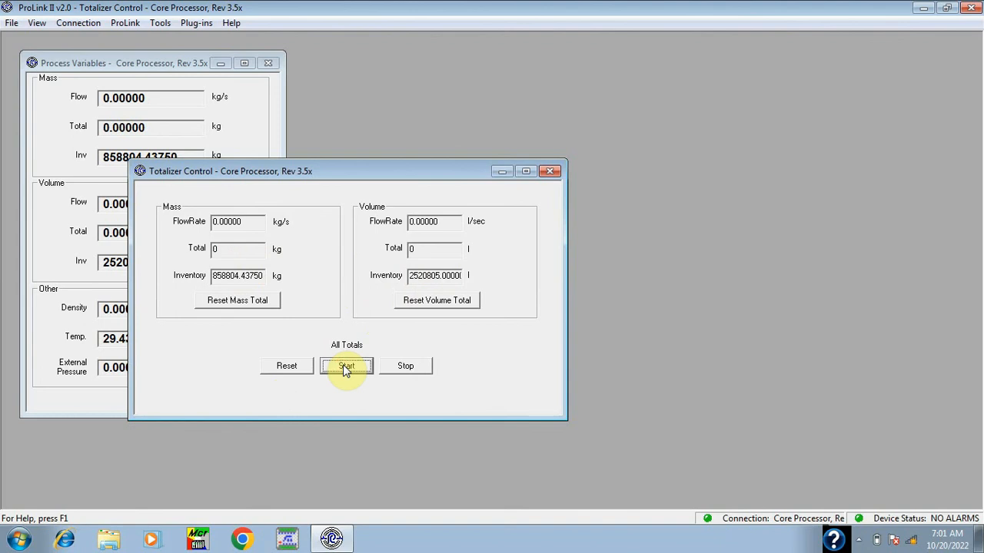
left_click(550, 175)
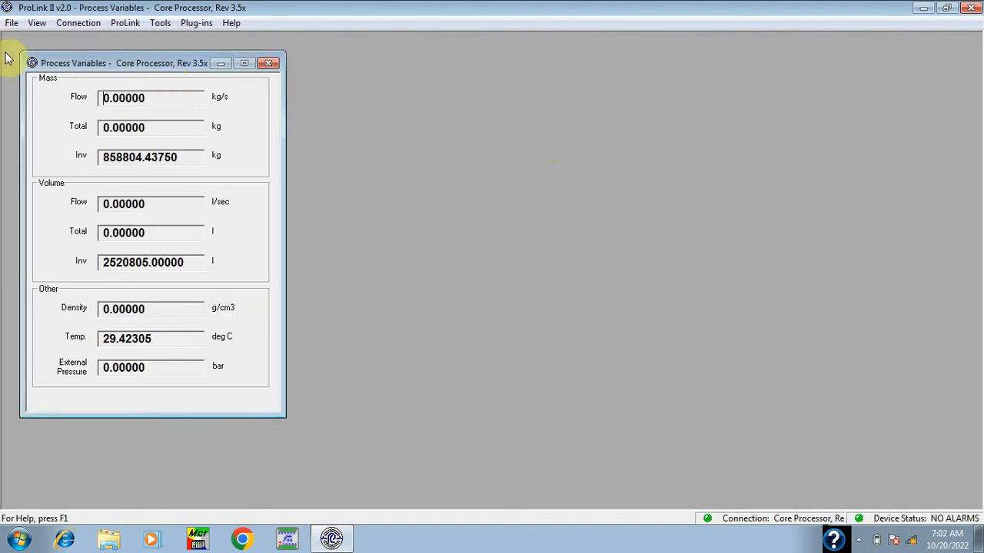
Step: Enable and apply the inventory totals reset in the device preferences, and reopen the preferences to check the option
left_click(36, 25)
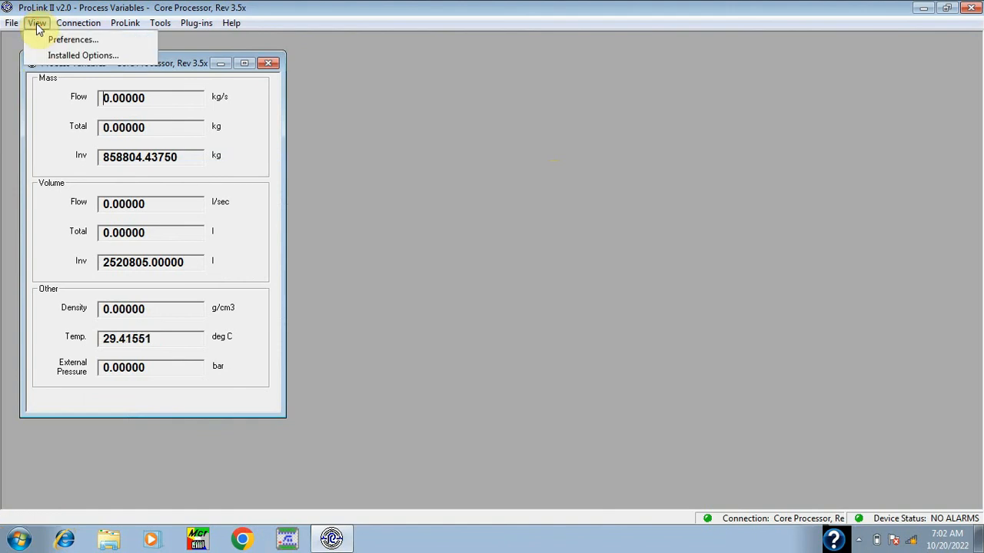
left_click(54, 42)
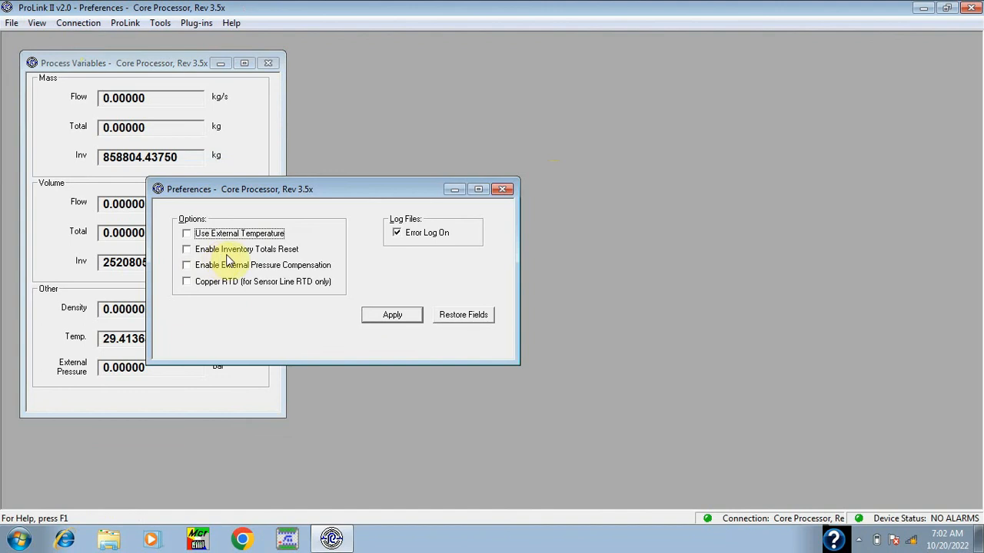
left_click(186, 252)
left_click(393, 315)
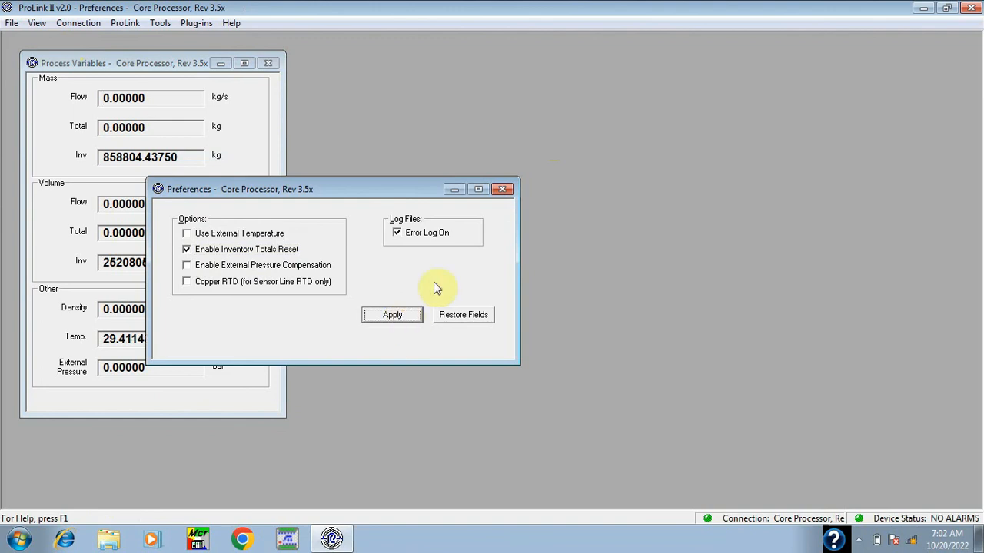
left_click(505, 190)
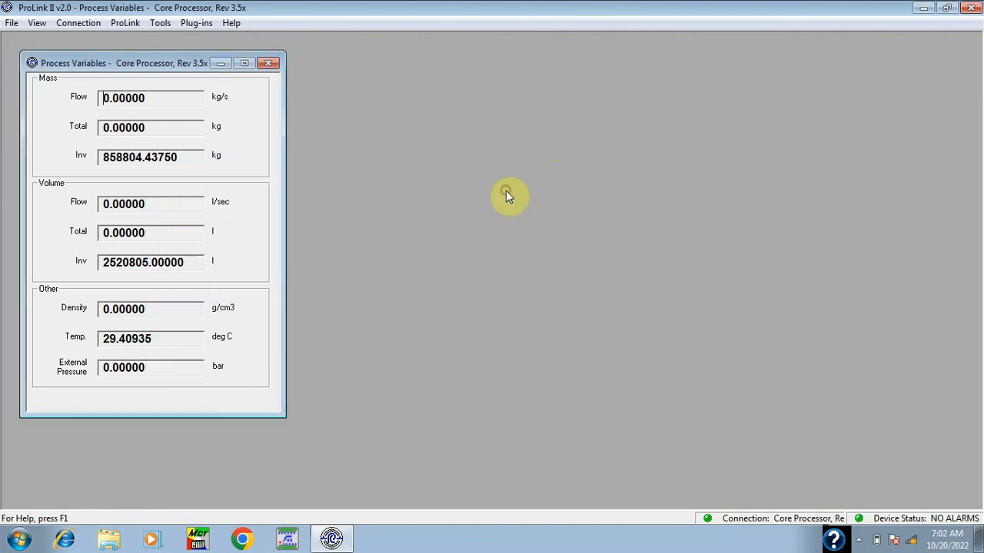
left_click(38, 23)
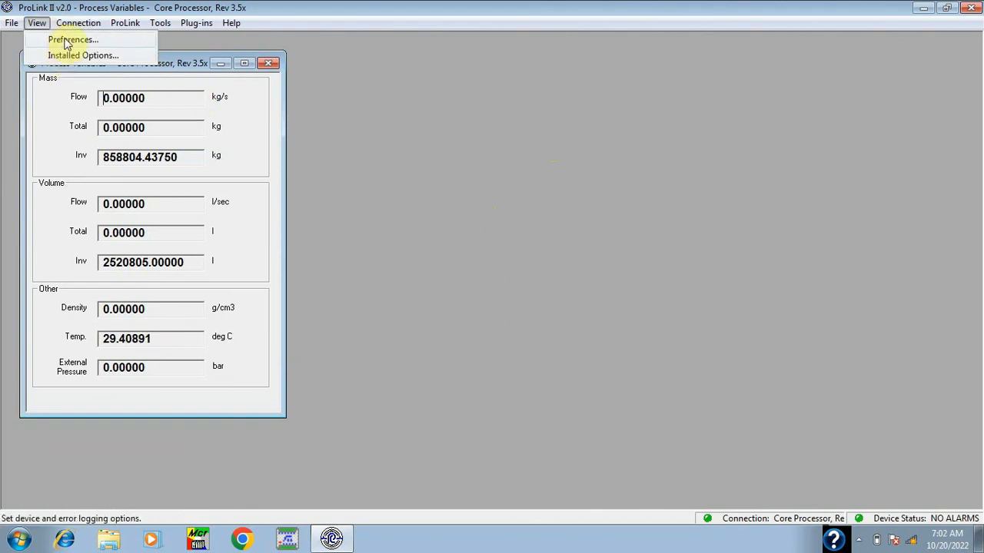
left_click(63, 39)
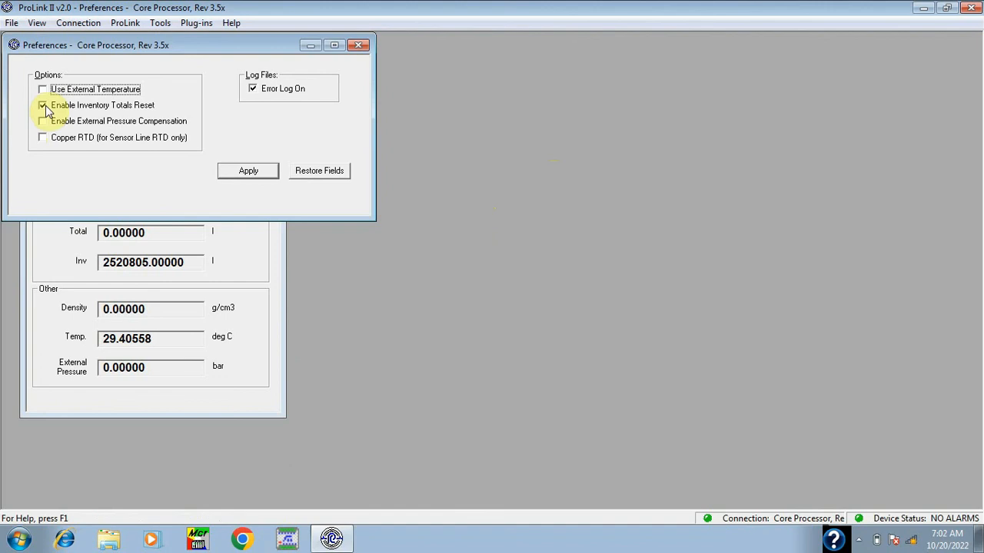
Step: Close the preferences, reset the mass and volume inventories in the totalizer control, and close the totalizer window
left_click(358, 45)
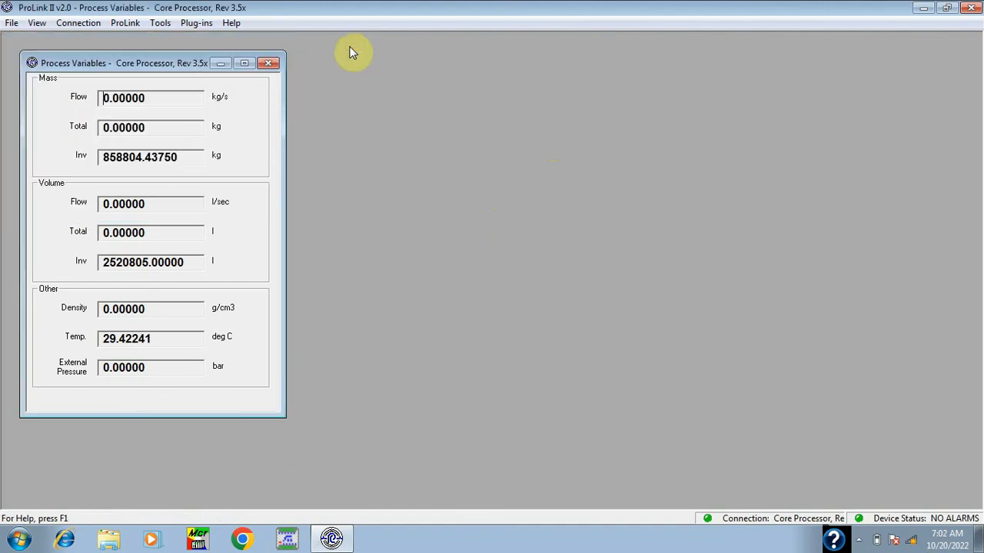
left_click(126, 23)
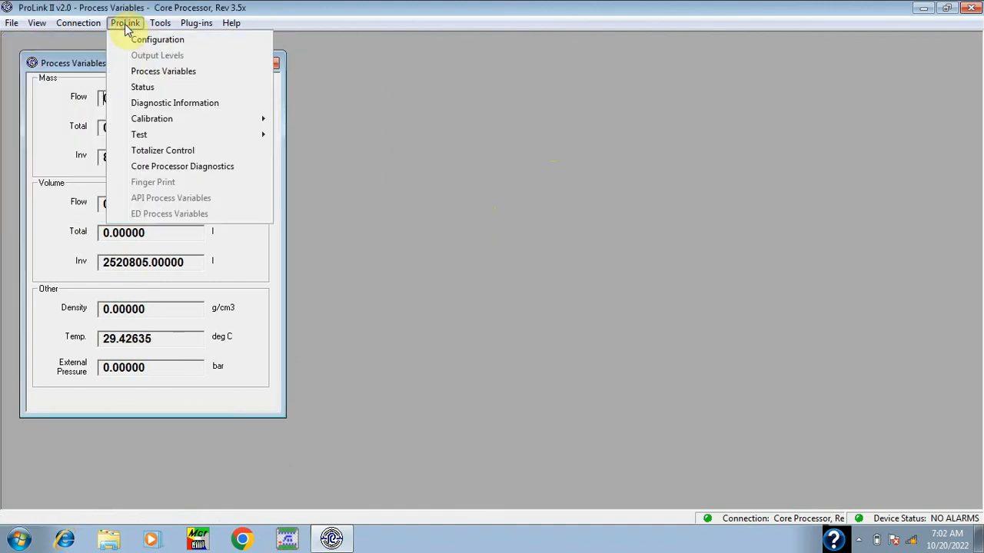
left_click(171, 151)
left_click(240, 284)
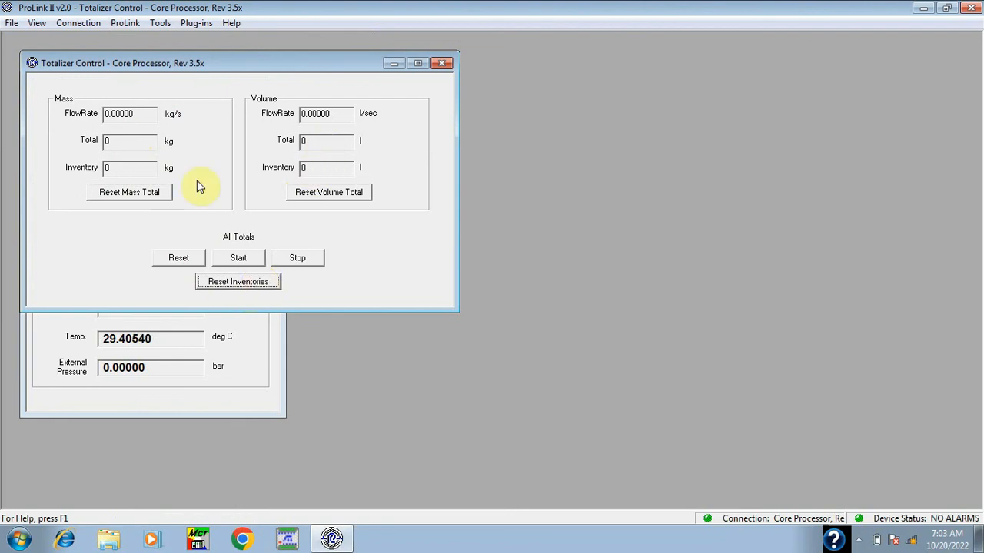
left_click(445, 65)
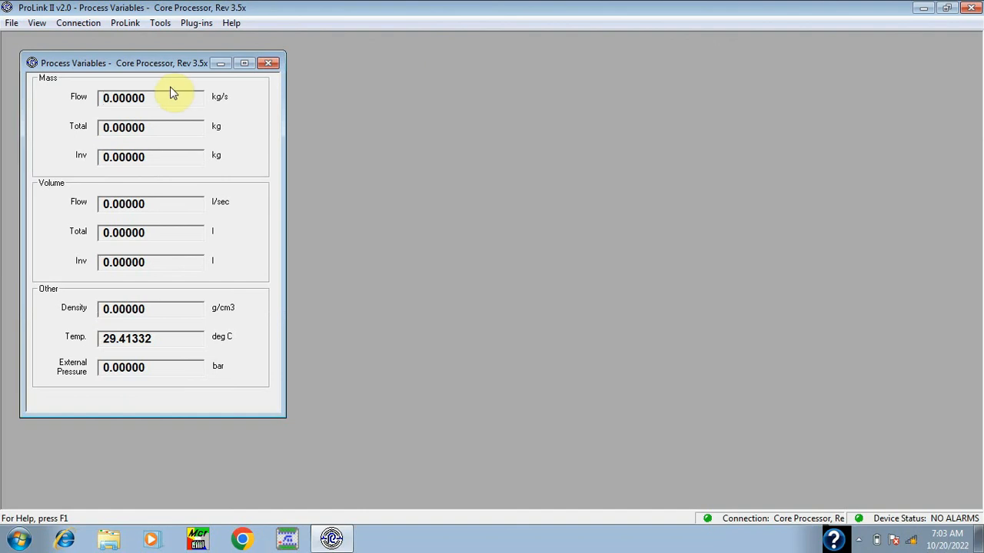
Step: Disable the inventory totals reset option in the device preferences, apply the change and close the preferences
left_click(42, 26)
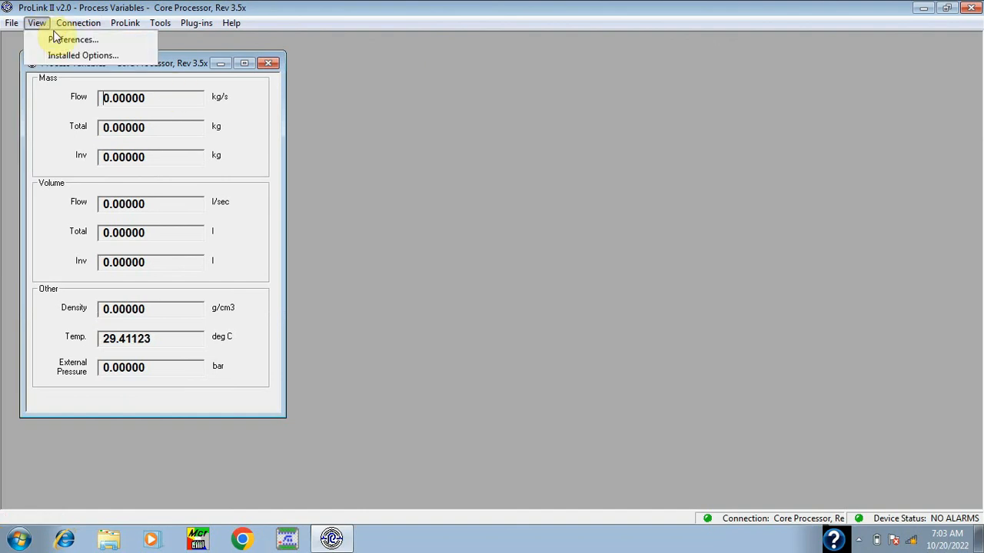
left_click(55, 38)
left_click(79, 143)
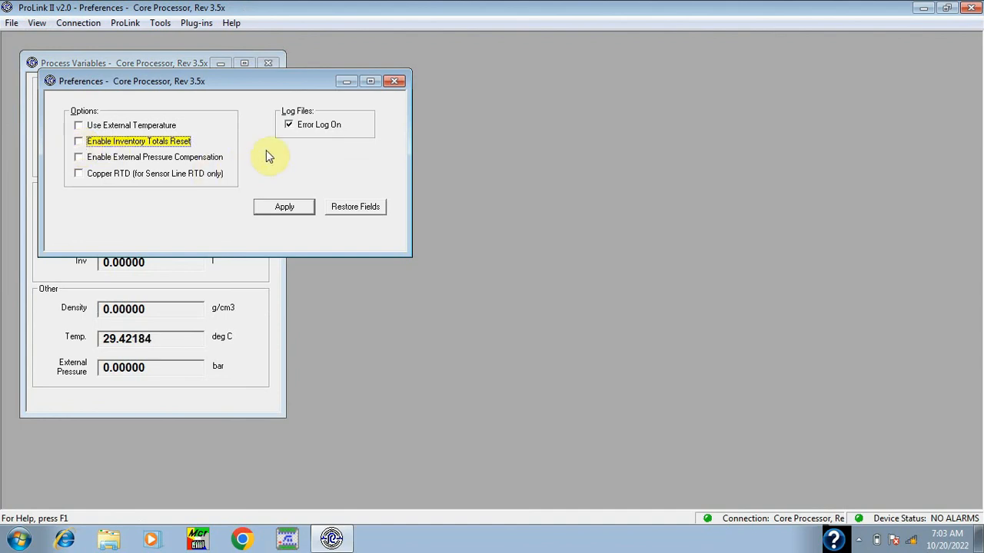
left_click(286, 206)
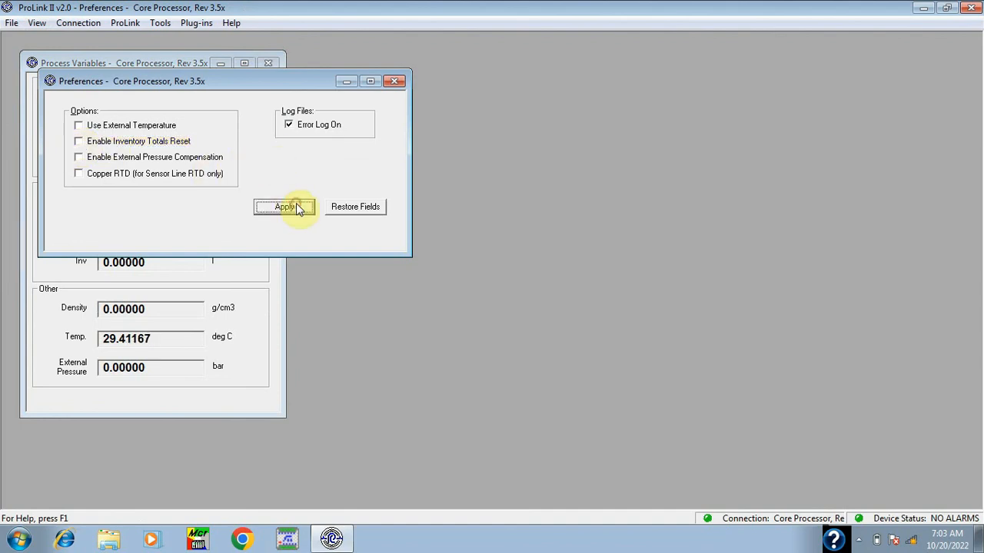
left_click(395, 81)
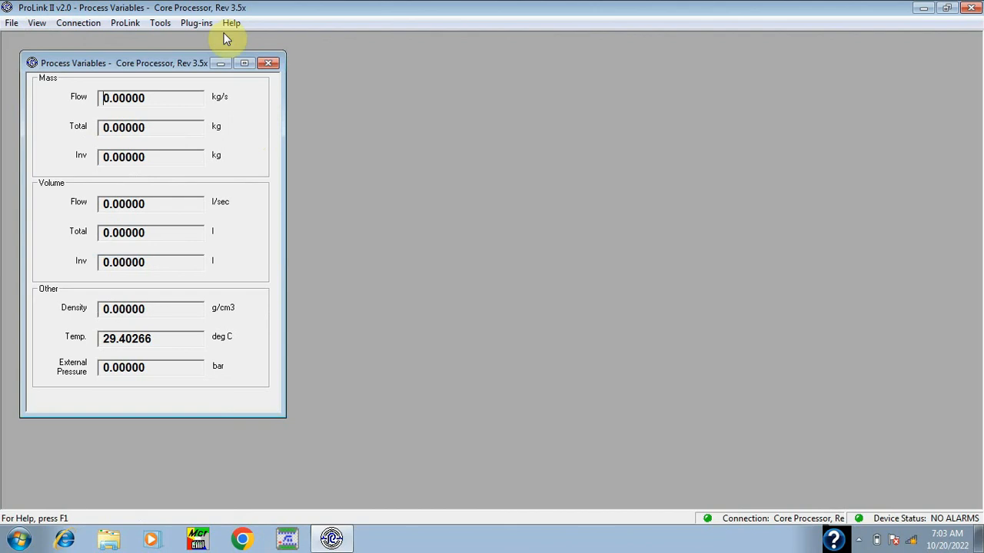
Step: Reopen the totalizer control to check the available reset options, and close it
left_click(125, 23)
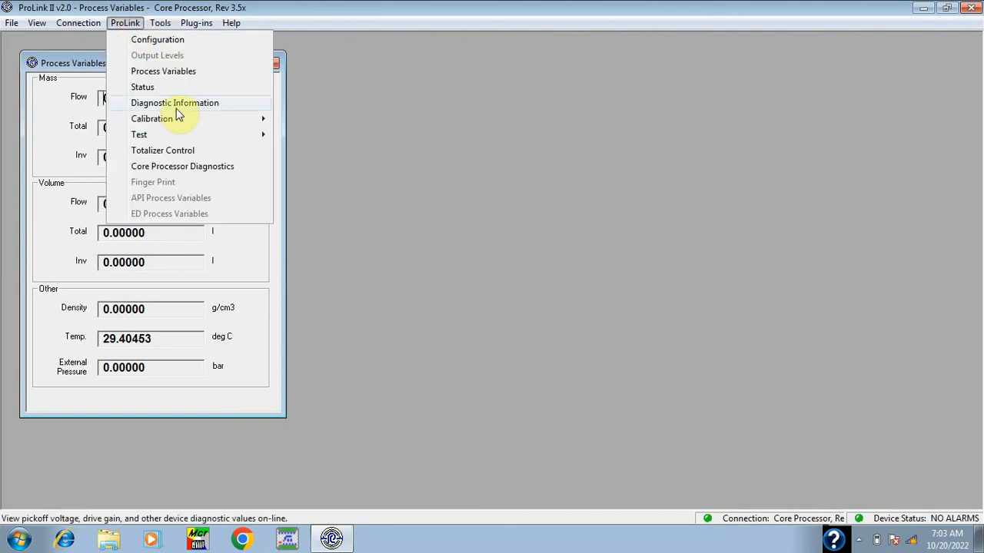
left_click(172, 153)
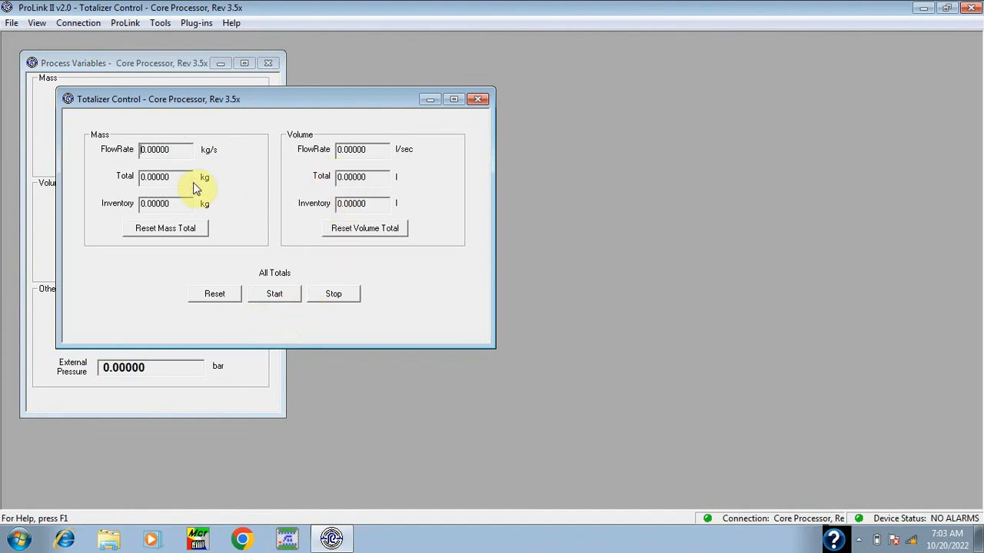
left_click(477, 101)
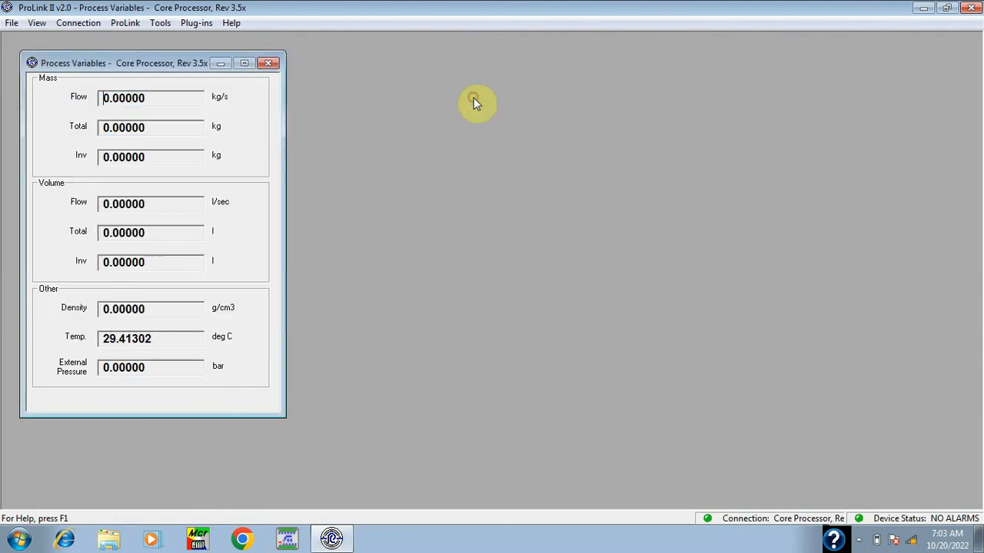
Step: Open the core processor diagnostics beside the process variables, review tube frequency, drive gain, pickoff amplitudes and RTD values, and close them
left_click(129, 24)
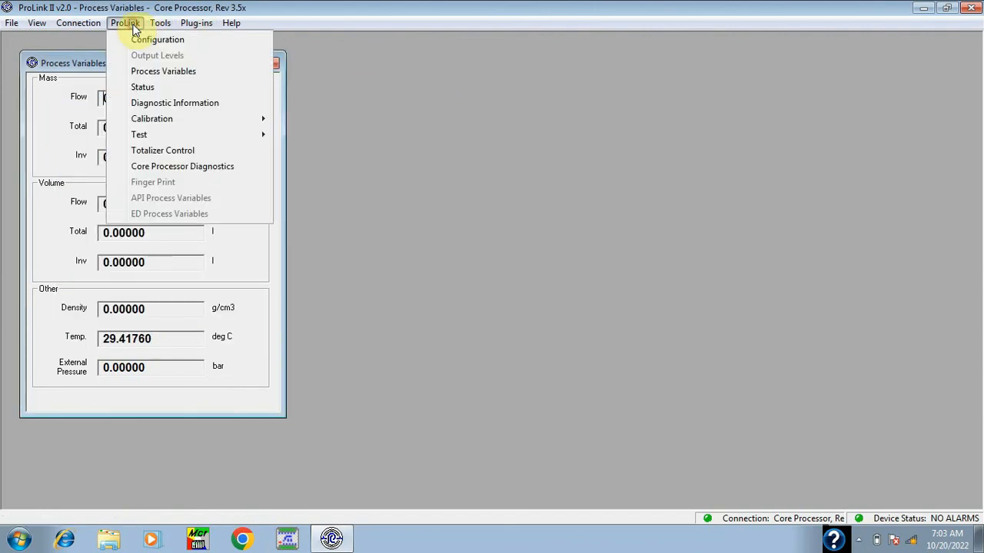
left_click(182, 168)
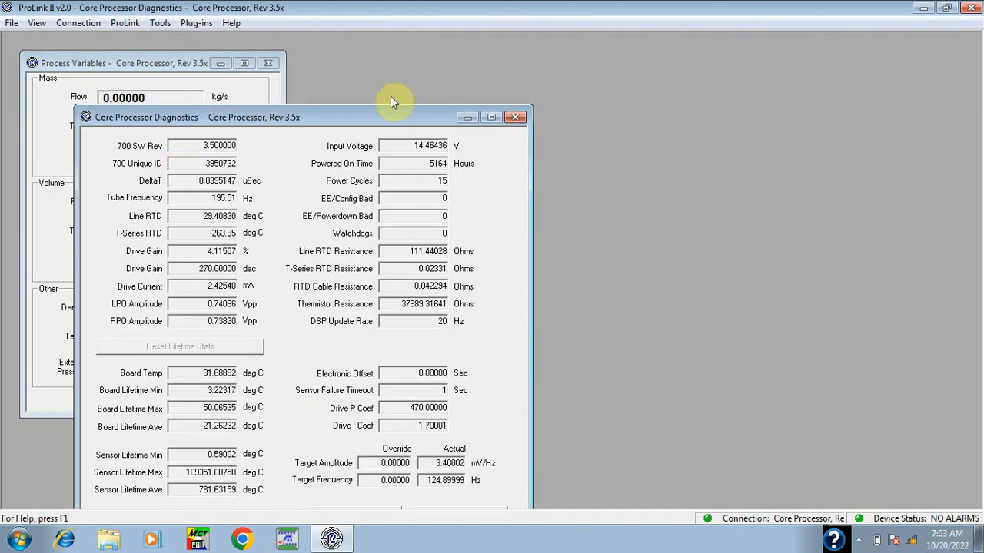
left_click_drag(377, 126, 604, 51)
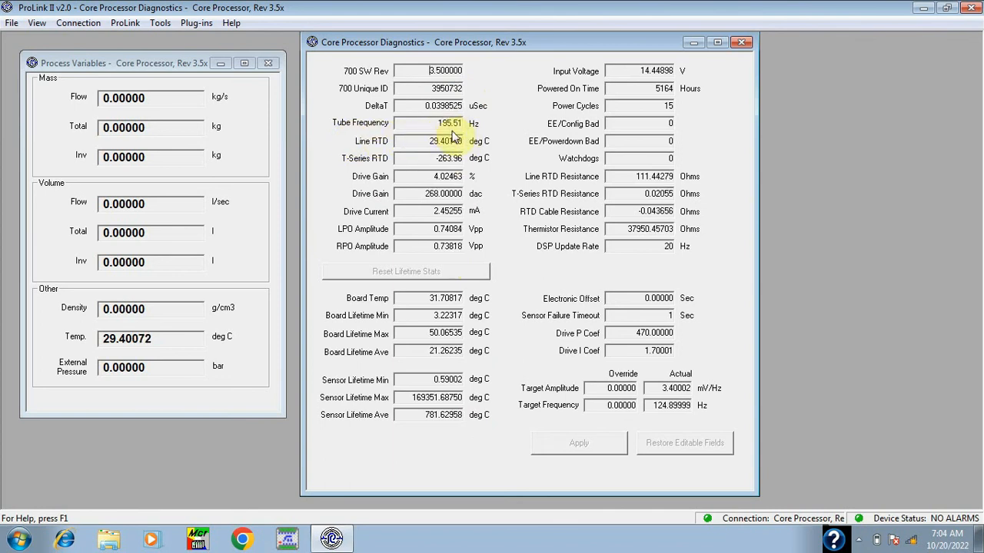
left_click(116, 24)
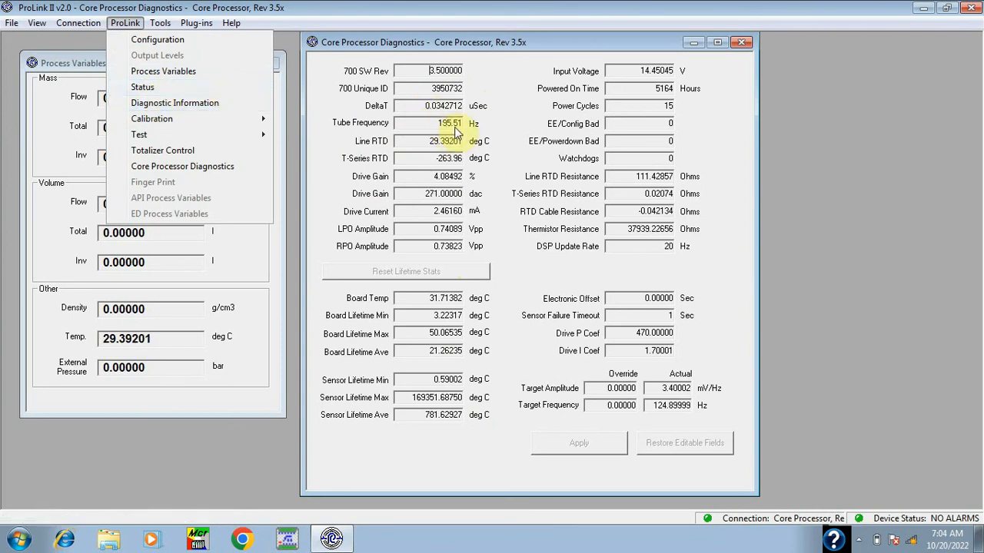
left_click(500, 127)
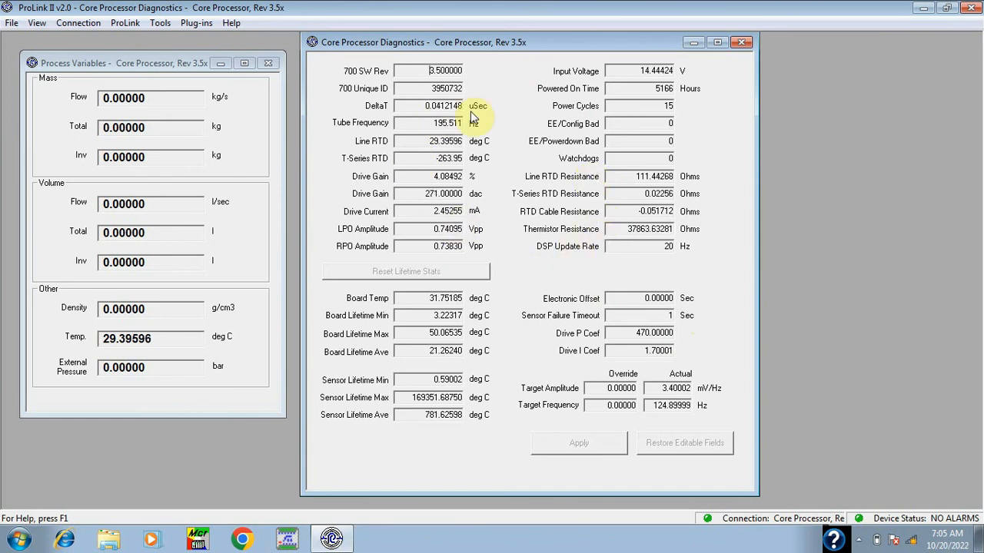
left_click(742, 42)
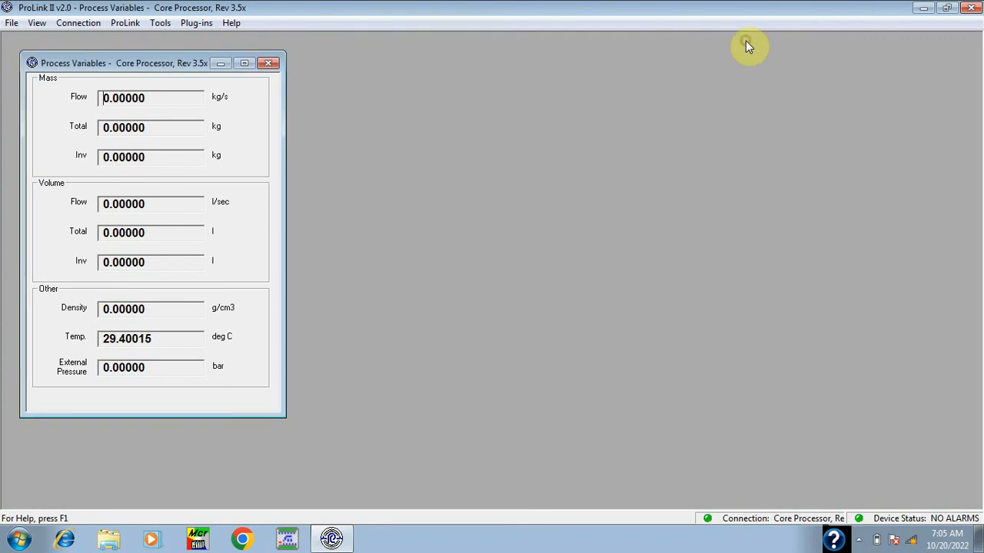
Step: Look through the available calibration, tool and plug-in commands, view the ProLink version and build information, and close it
left_click(124, 22)
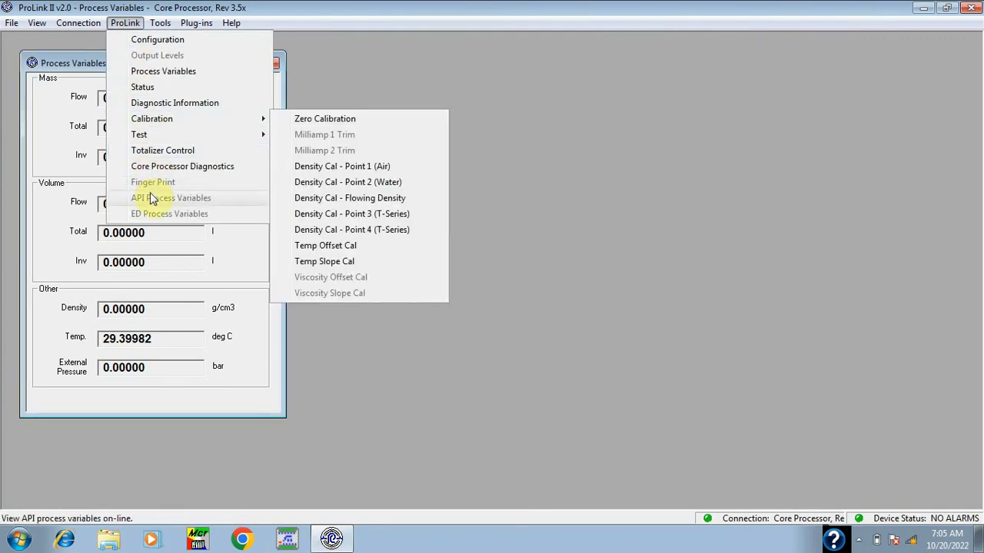
mouse_move(160, 23)
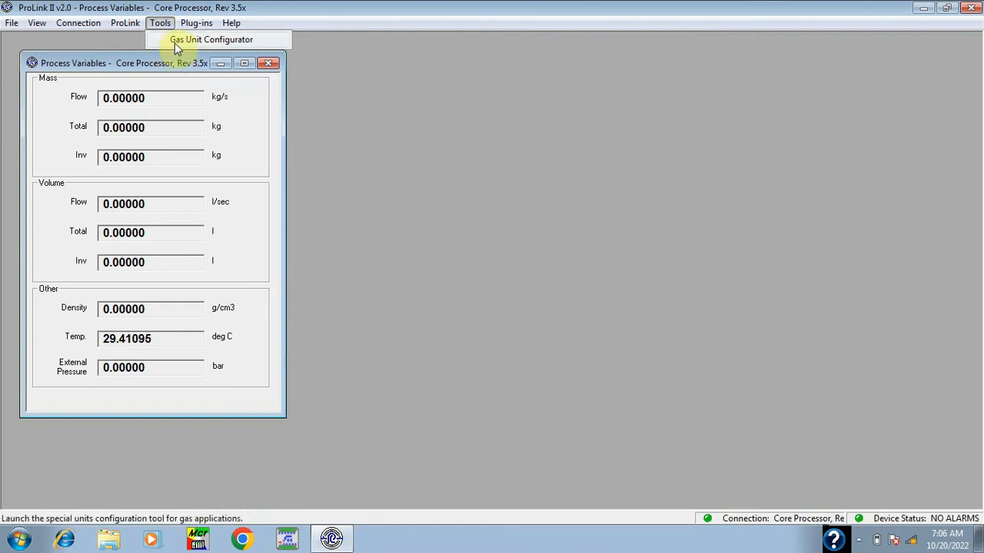
mouse_move(194, 31)
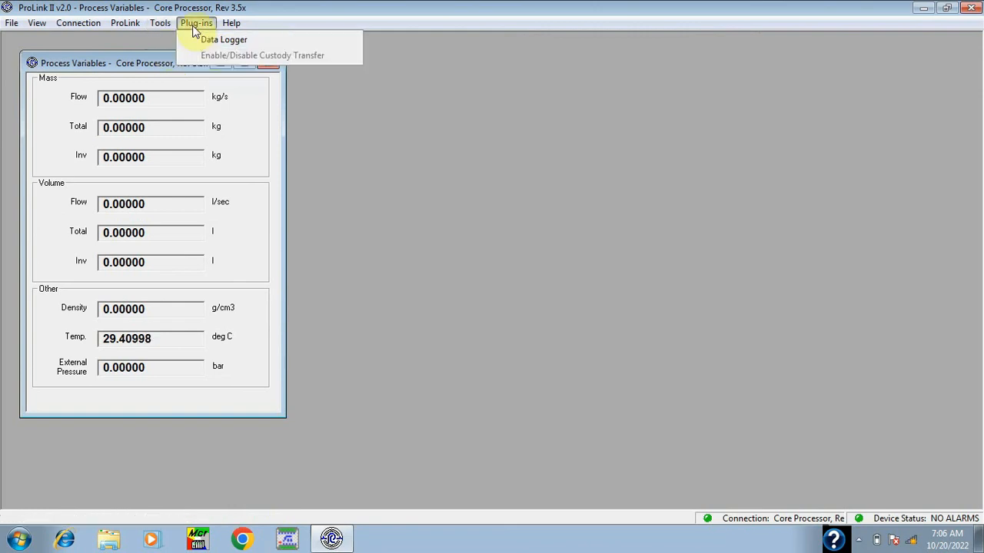
mouse_move(231, 31)
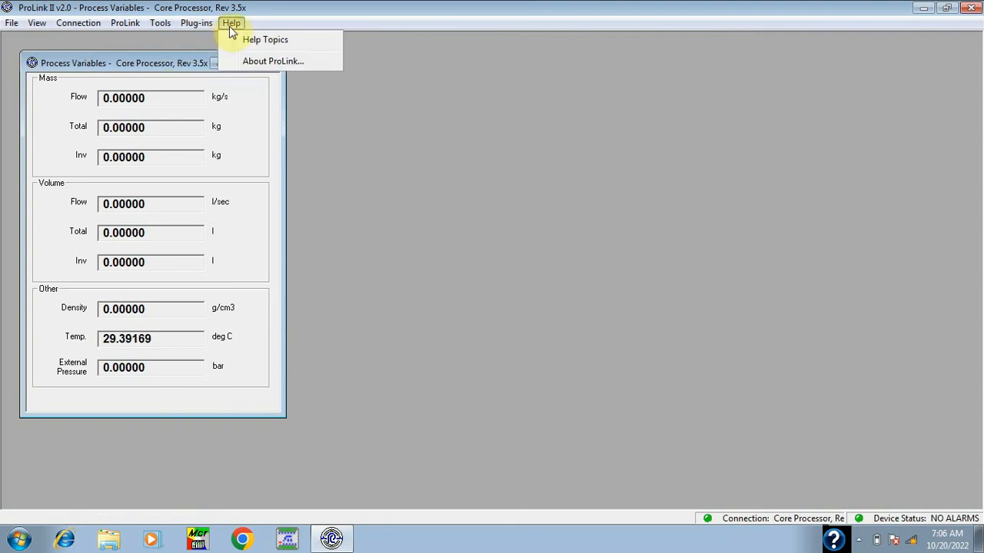
left_click(267, 65)
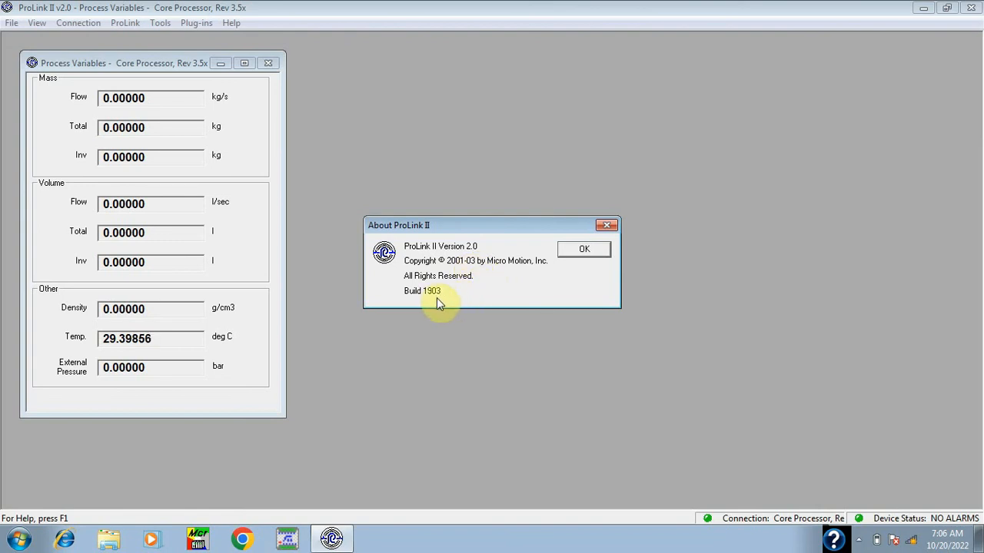
left_click(565, 255)
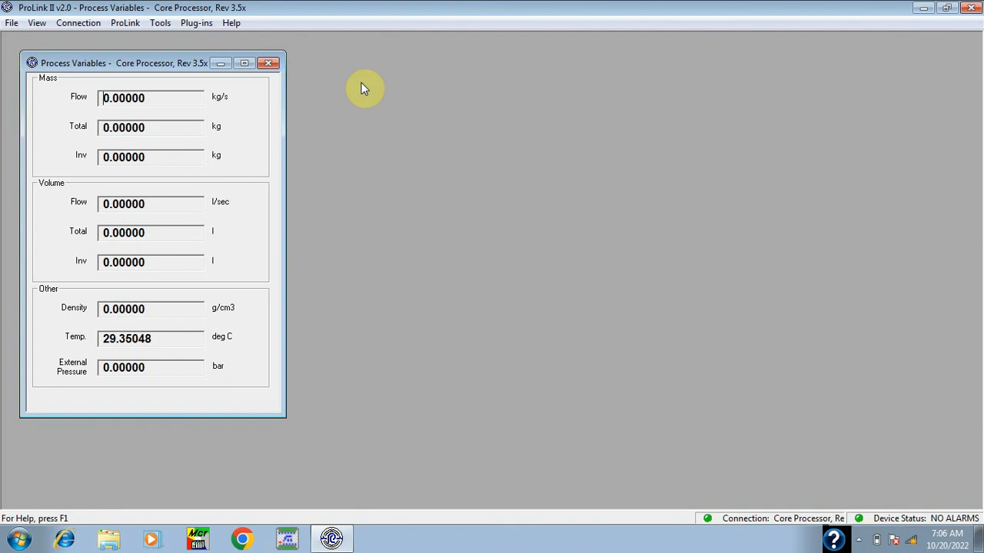
Step: Disconnect ProLink II from the core processor
left_click(68, 24)
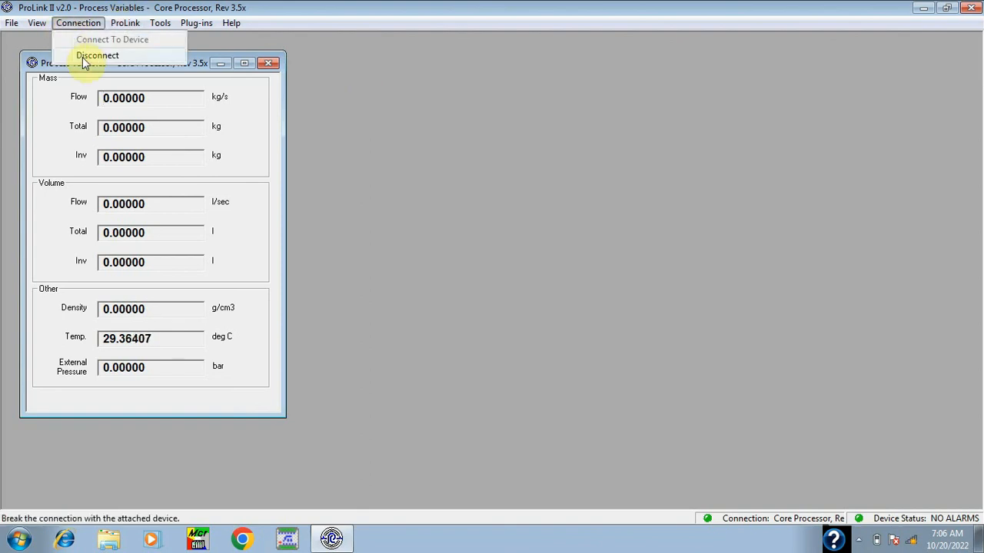
left_click(82, 57)
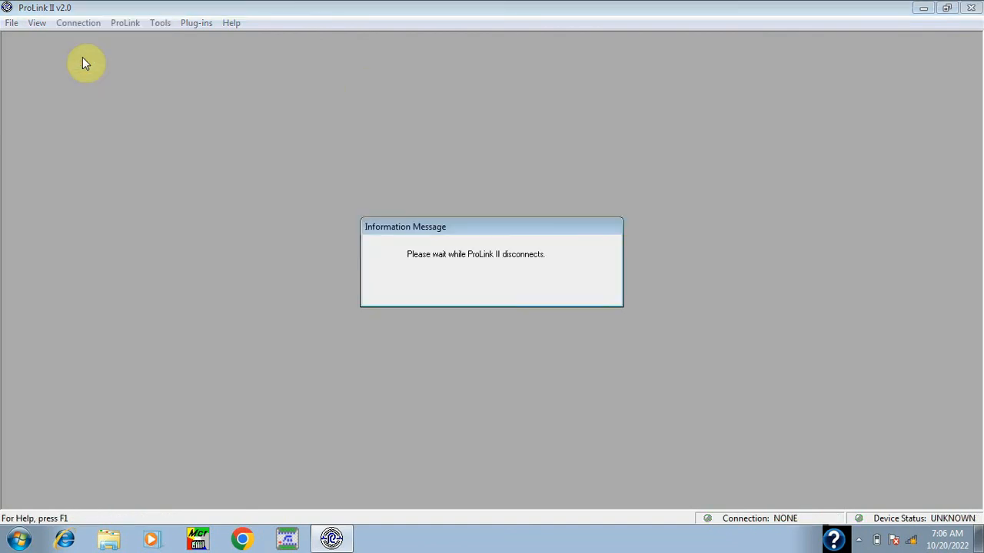